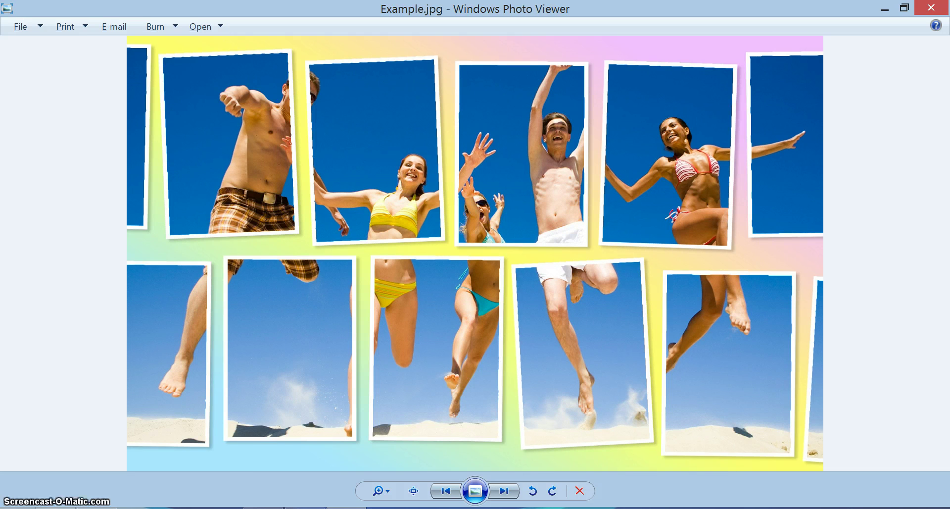
# Compare Example.jpg and Summer.jpg in Photo Viewer, then switch to Summer.jpg in Photoshop
pyautogui.press('Right')
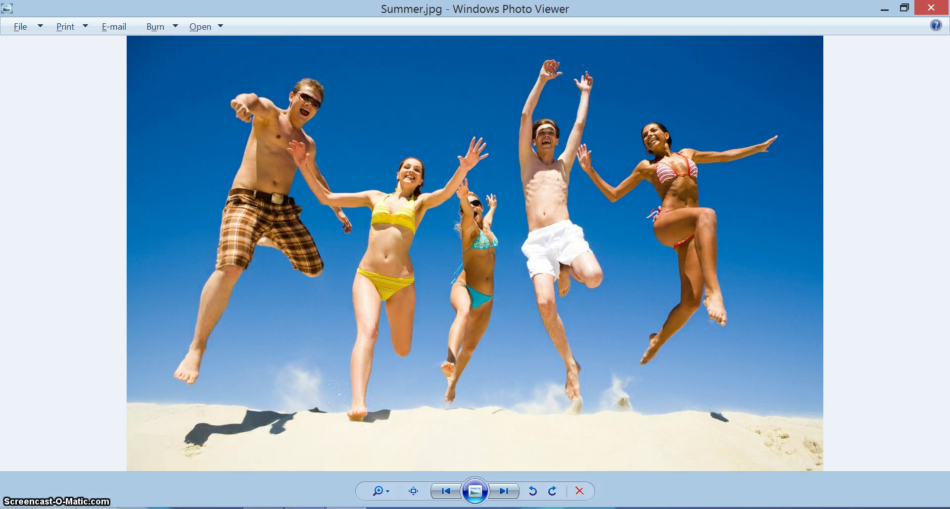
pyautogui.press('Left')
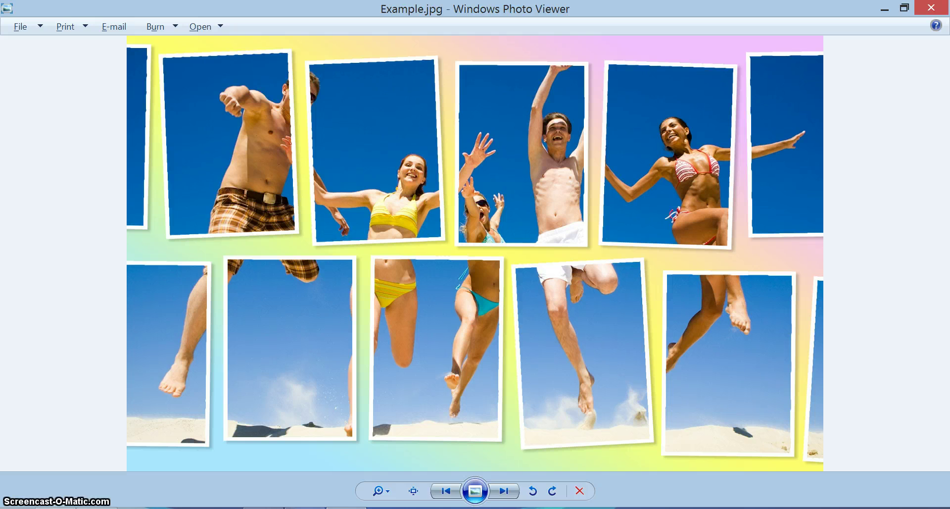
pyautogui.hotkey('alt', 'Tab')
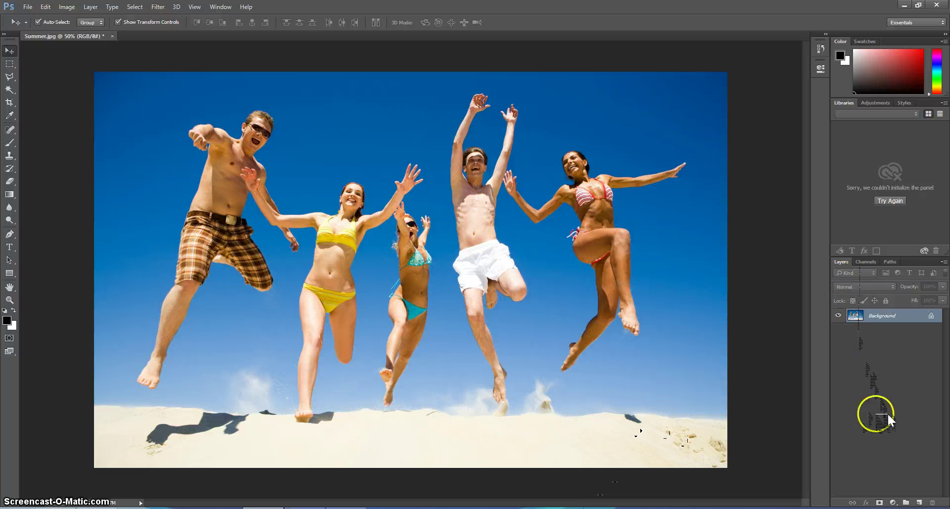
# Add an empty Layer 1 and draw a tall rectangular marquee over the left man
pyautogui.click(919, 502)
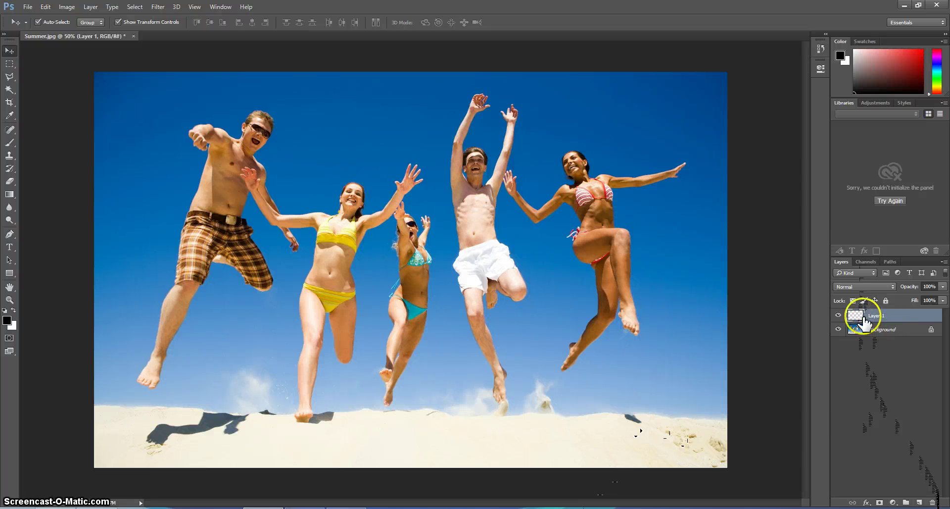
pyautogui.click(12, 64)
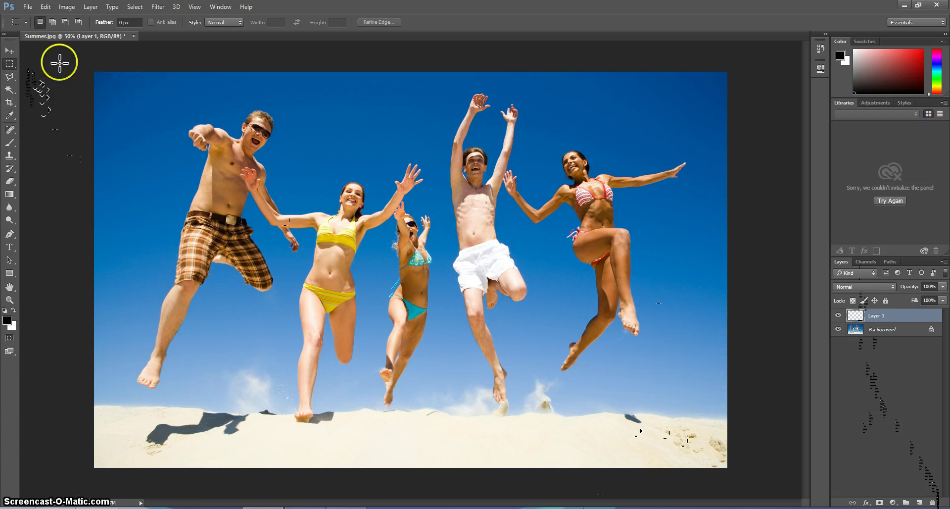
pyautogui.click(19, 64)
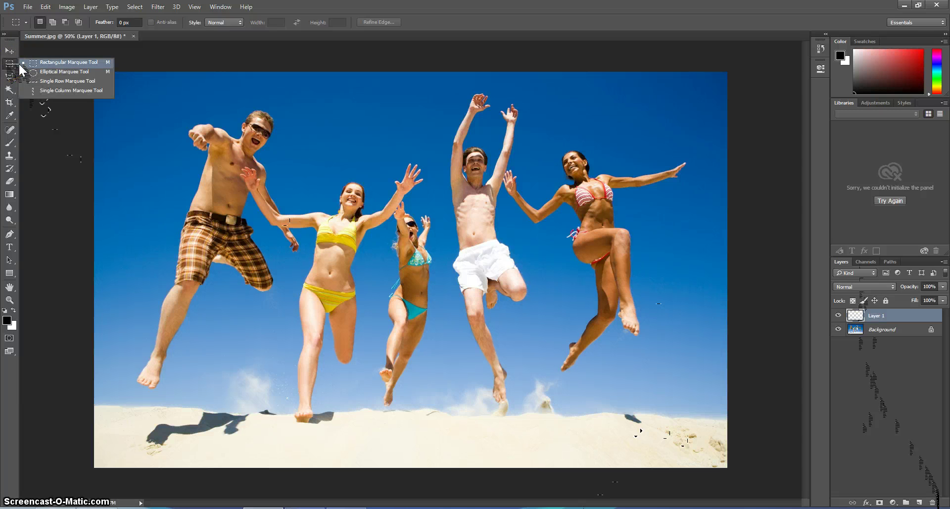
pyautogui.click(78, 61)
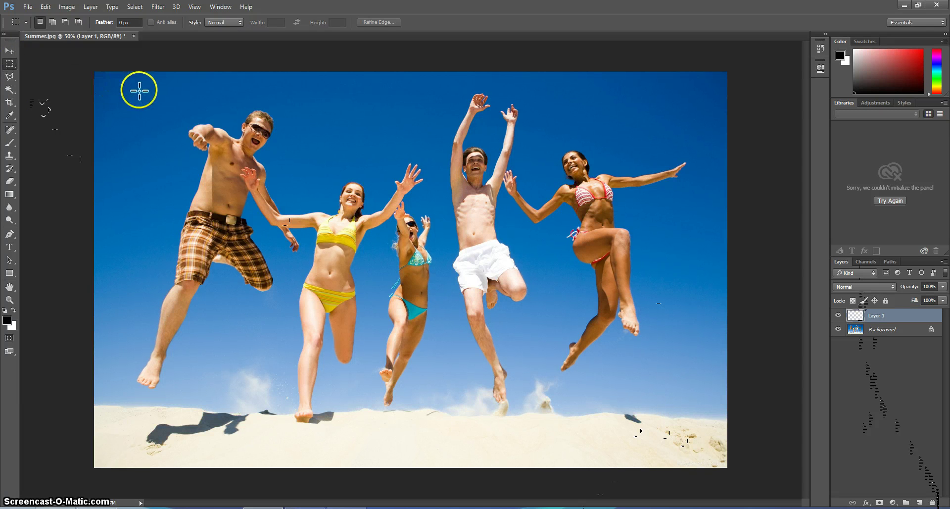
pyautogui.moveTo(159, 81); pyautogui.dragTo(303, 261)
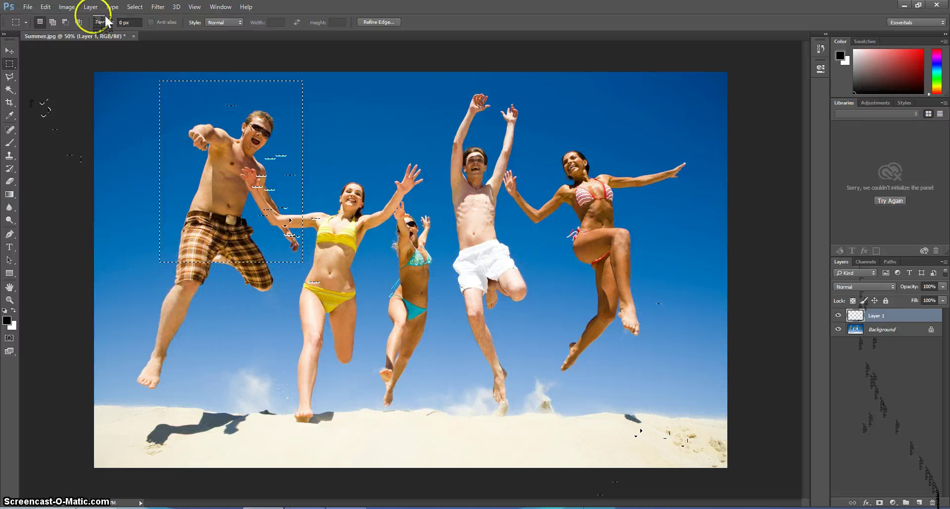
# Fill the rectangular selection on Layer 1 with solid black
pyautogui.click(45, 7)
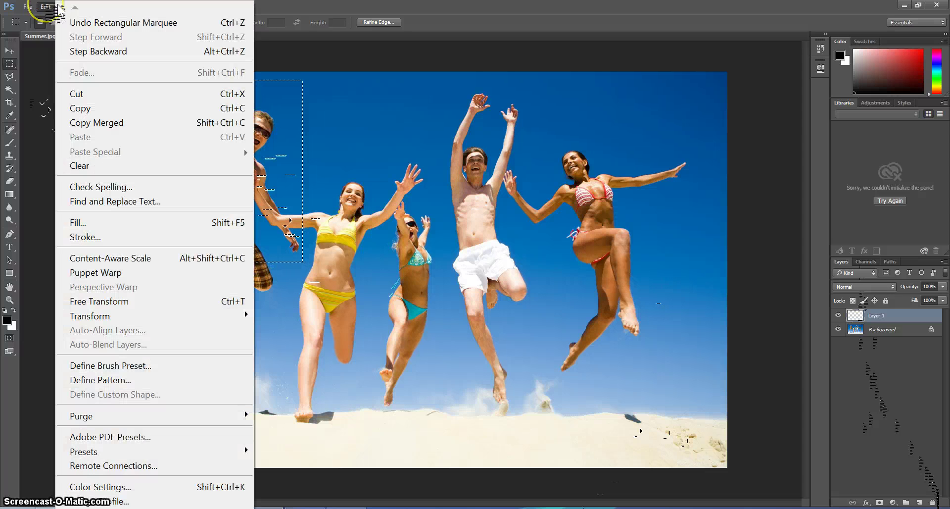
pyautogui.click(128, 224)
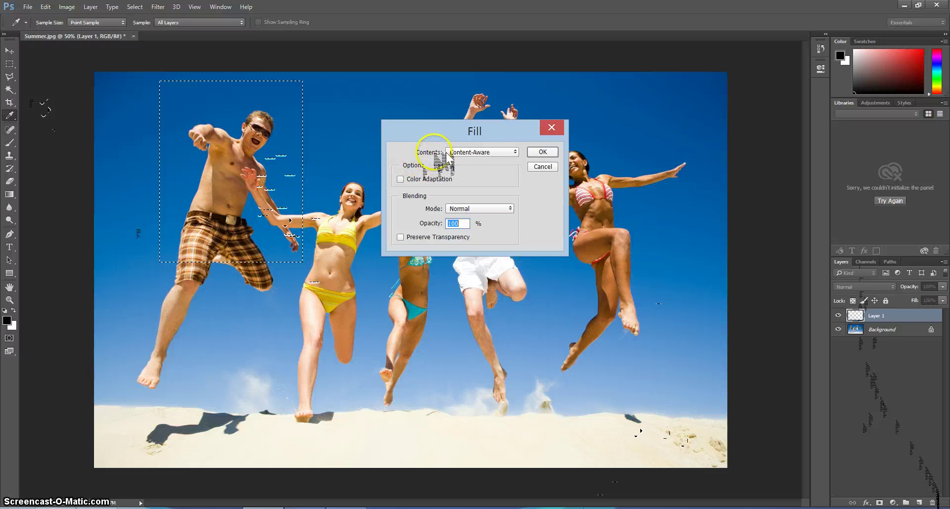
pyautogui.click(472, 151)
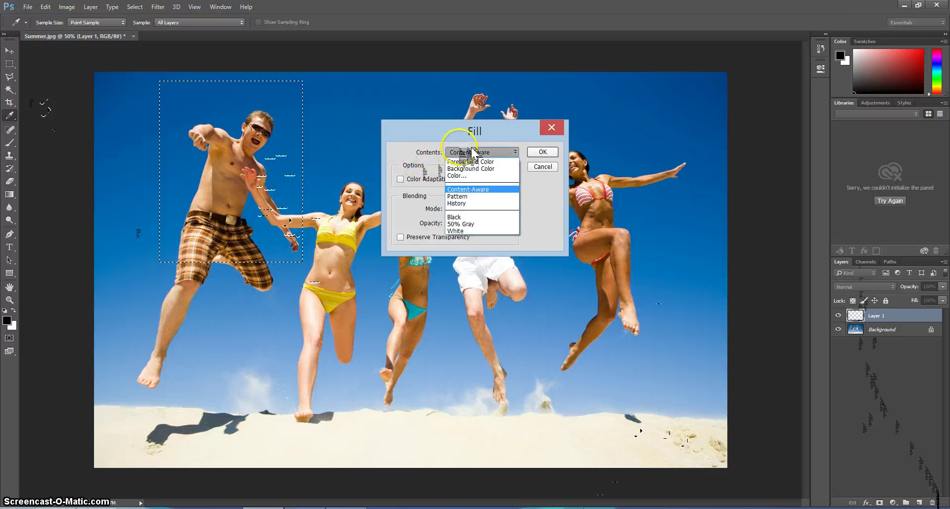
pyautogui.click(493, 218)
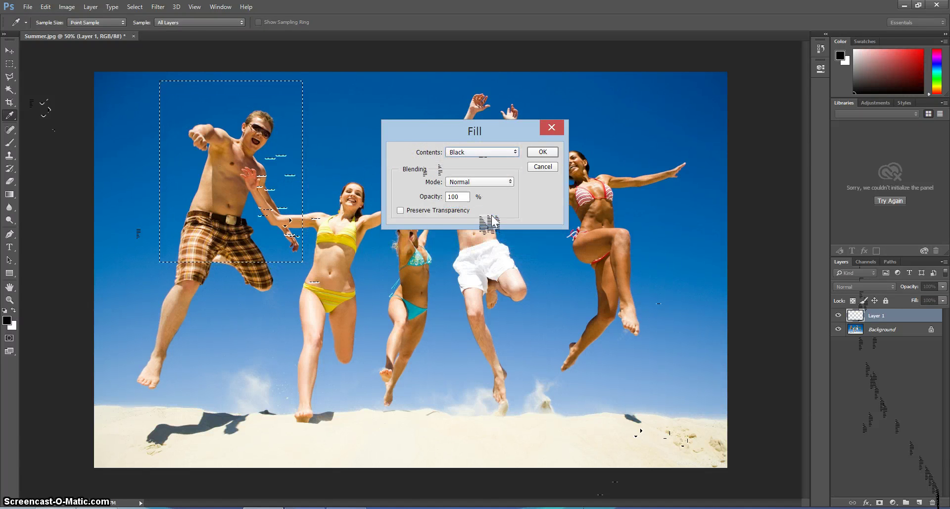
pyautogui.click(548, 152)
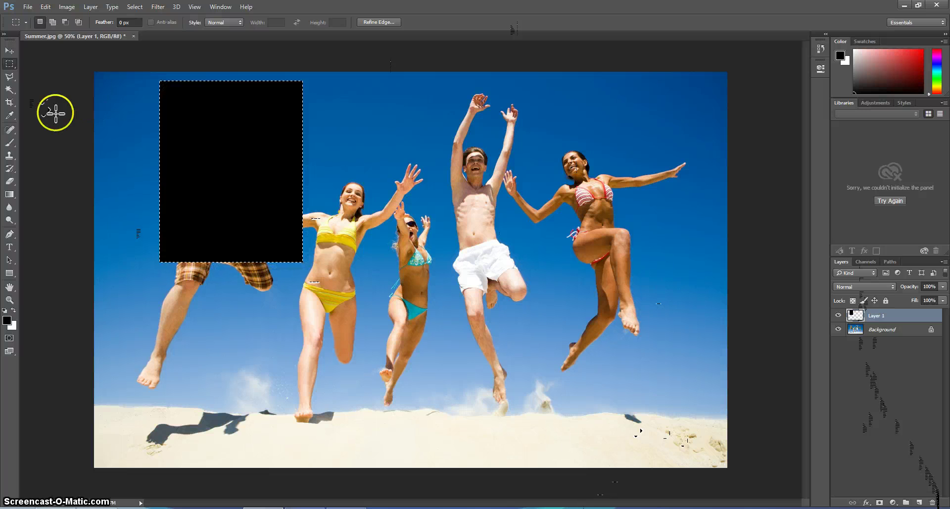
# Define the black rectangle as a brush preset named 'Polaroid'
pyautogui.click(57, 5)
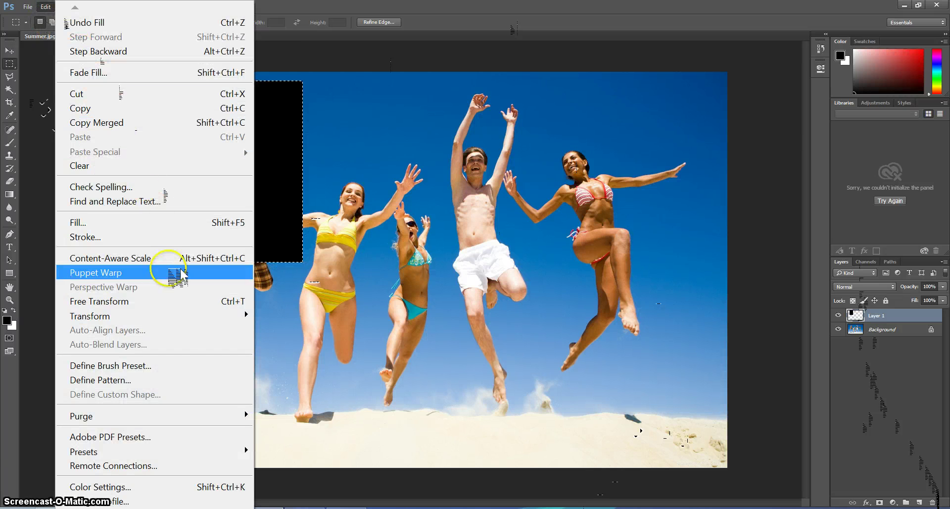
pyautogui.click(188, 369)
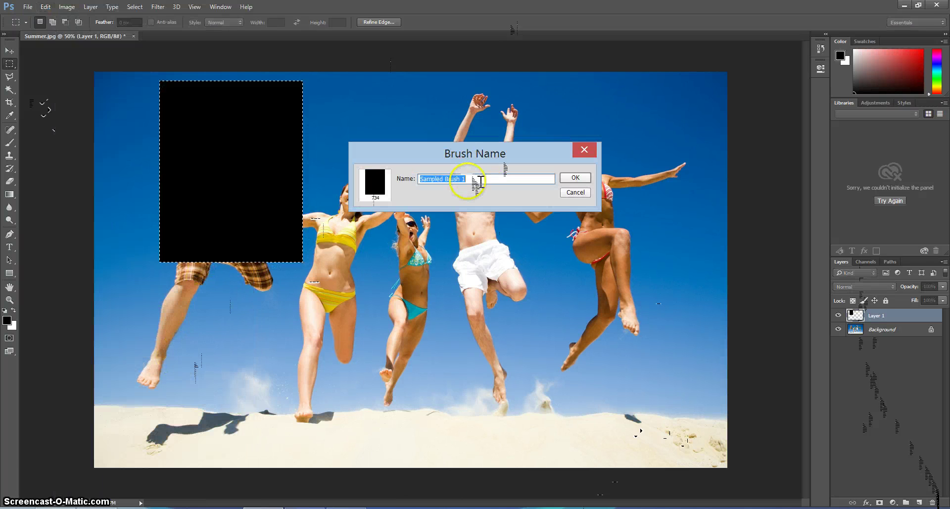
pyautogui.write('Polaroid')
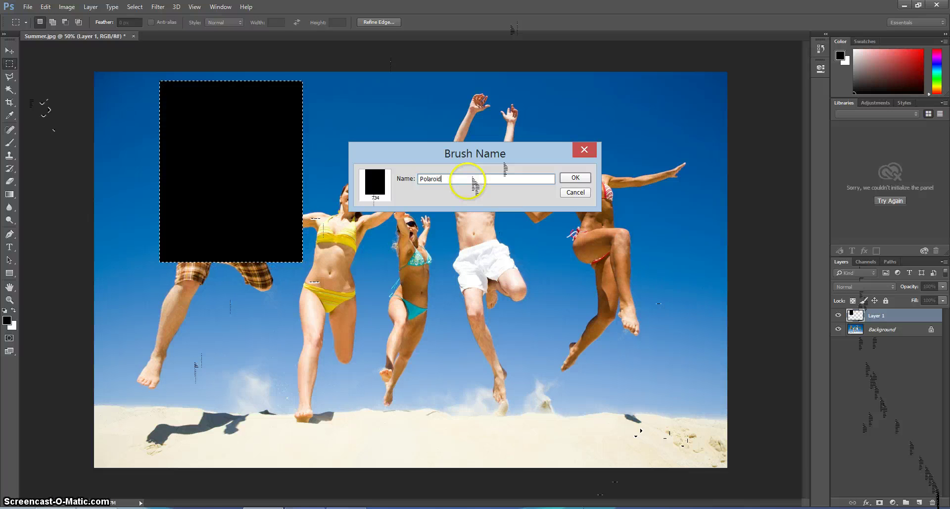
pyautogui.click(579, 179)
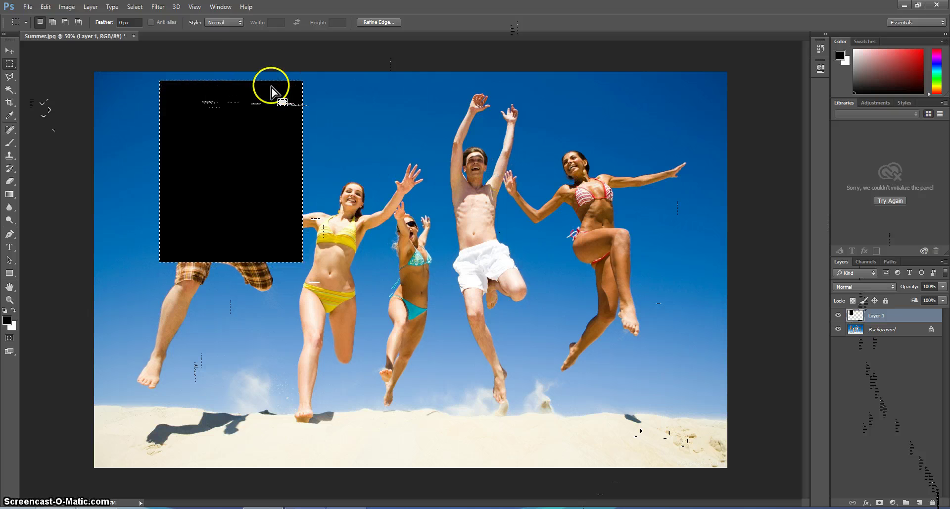
# Deselect, then delete Layer 1 holding the black rectangle
pyautogui.click(135, 6)
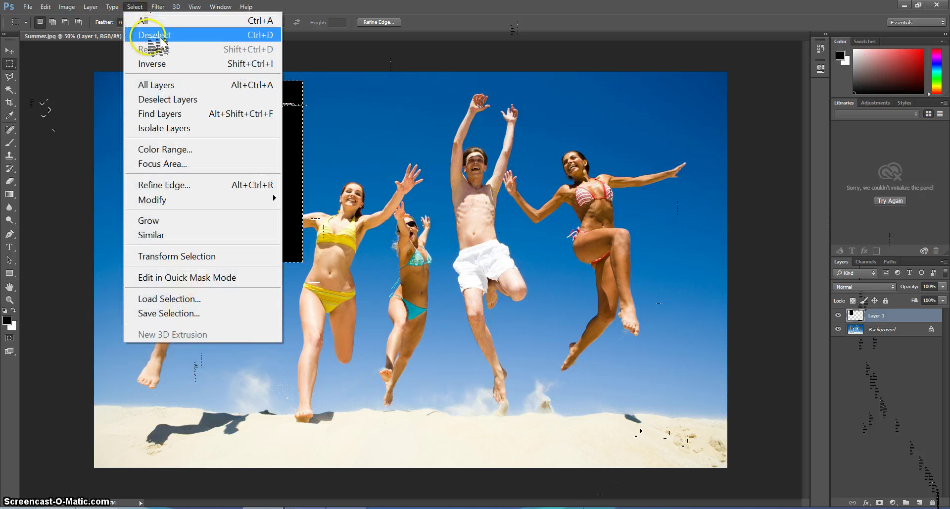
pyautogui.click(161, 37)
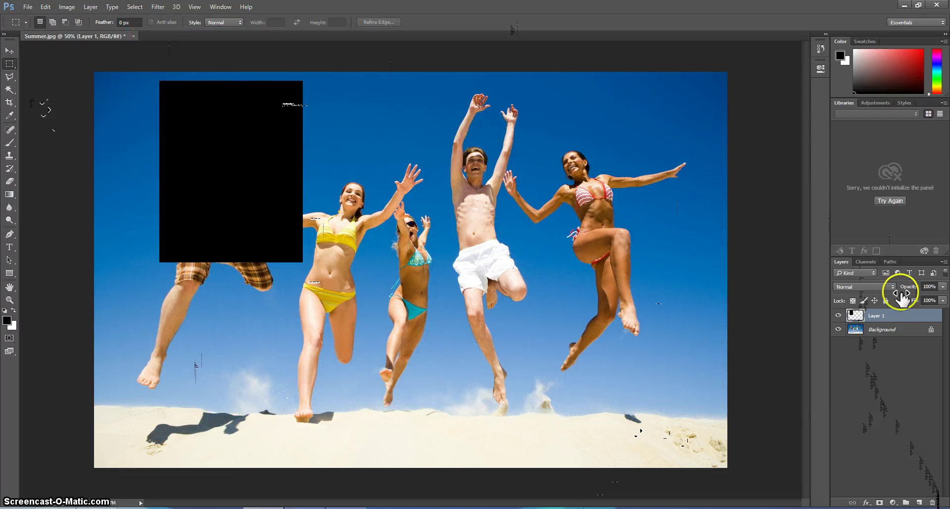
pyautogui.moveTo(872, 322); pyautogui.dragTo(933, 503)
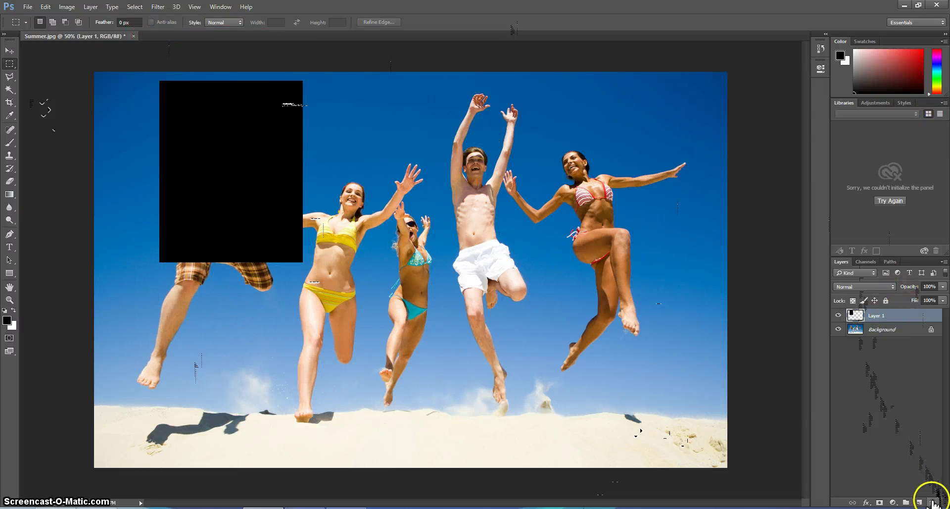
pyautogui.click(933, 503)
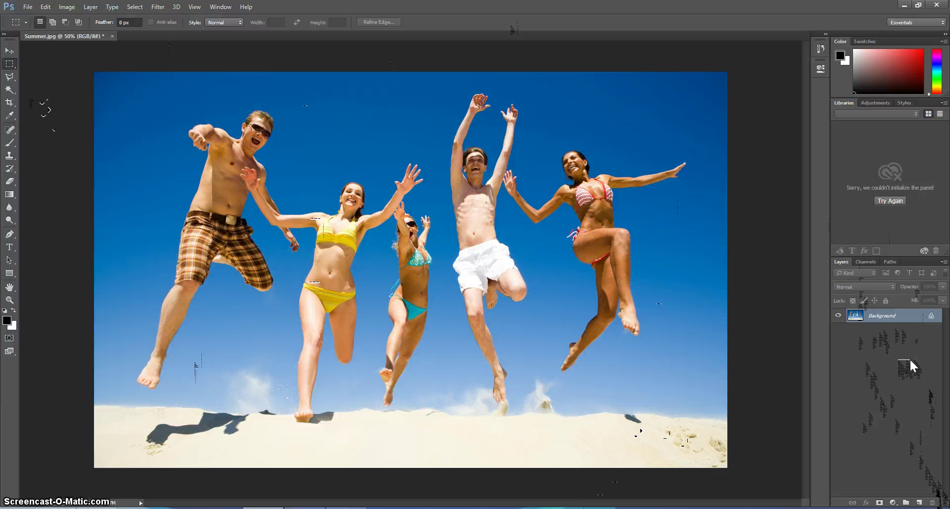
# Duplicate the photo onto Layer 1 and fill the Background layer with white
pyautogui.hotkey('ctrl', 'j')
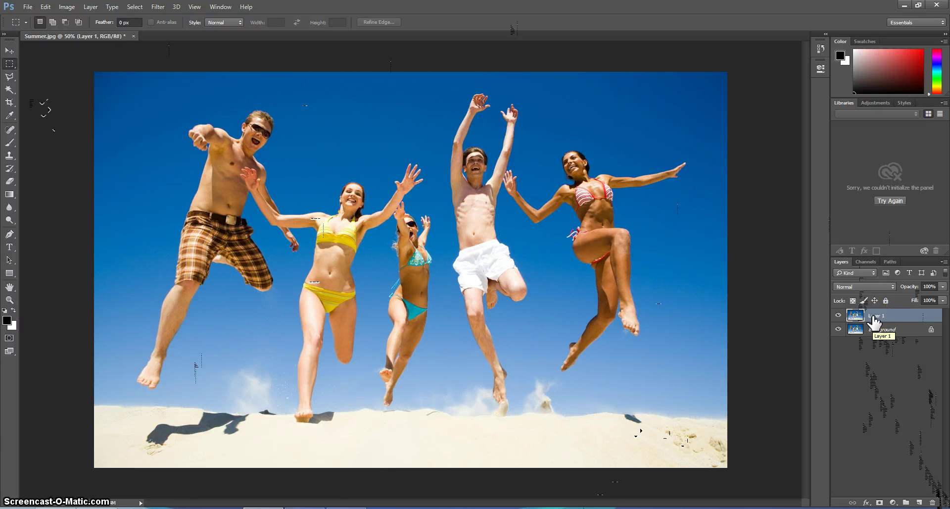
pyautogui.click(854, 336)
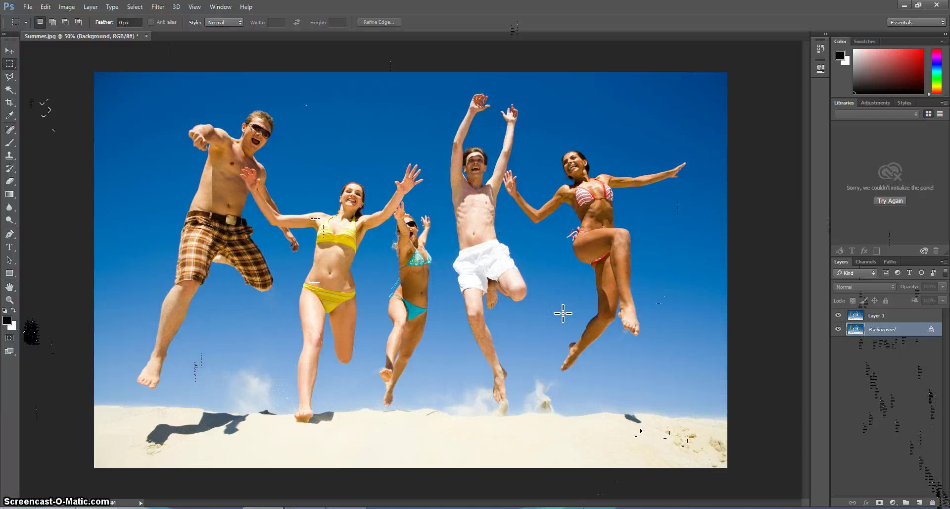
pyautogui.click(563, 315)
pyautogui.hotkey('ctrl', 'BackSpace')
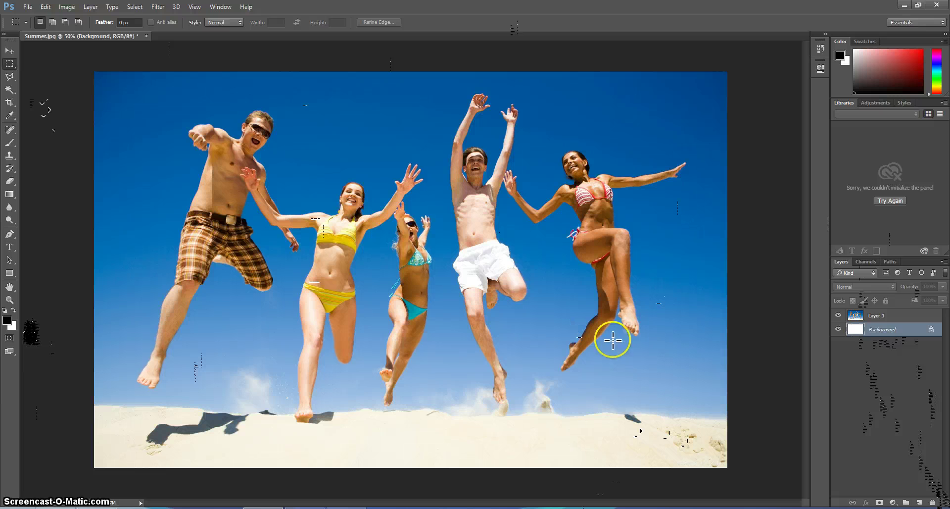
pyautogui.click(856, 338)
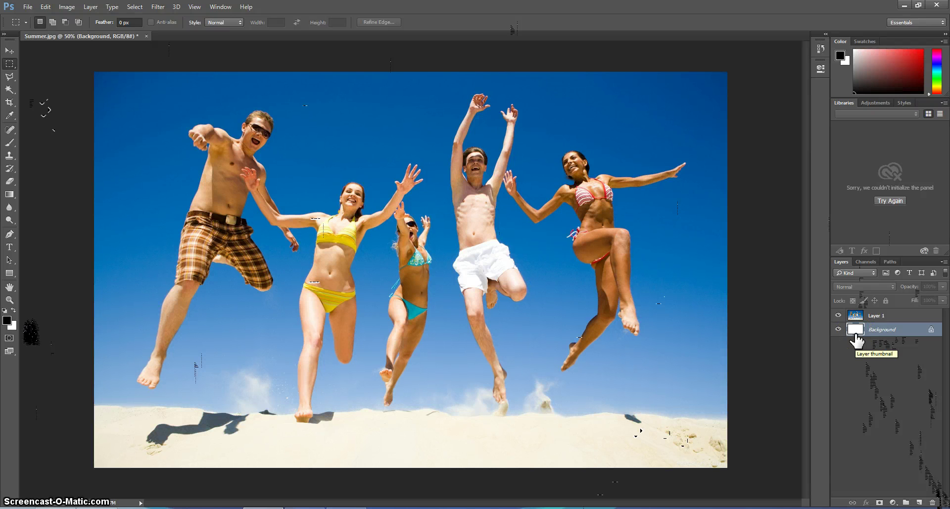
pyautogui.click(710, 279)
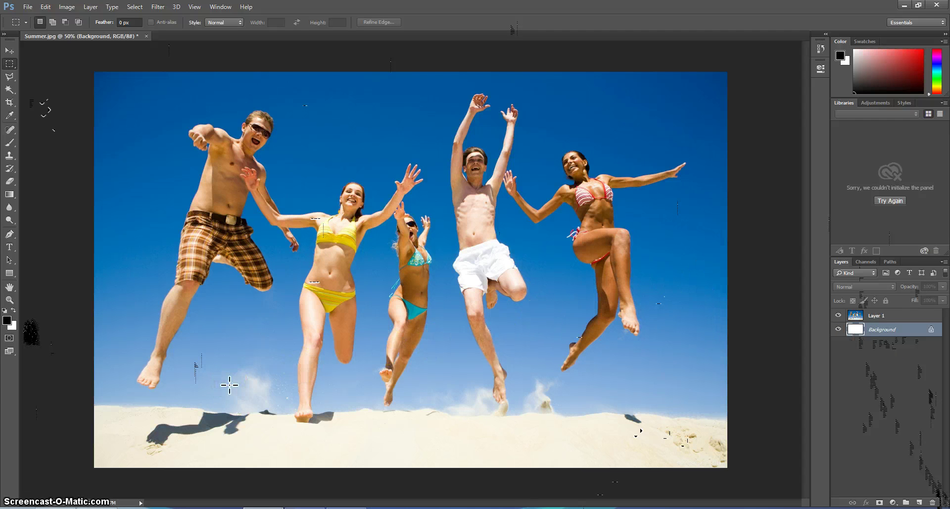
# Add an empty Layer 2 above Background and clip the Layer 1 photo to it
pyautogui.click(891, 329)
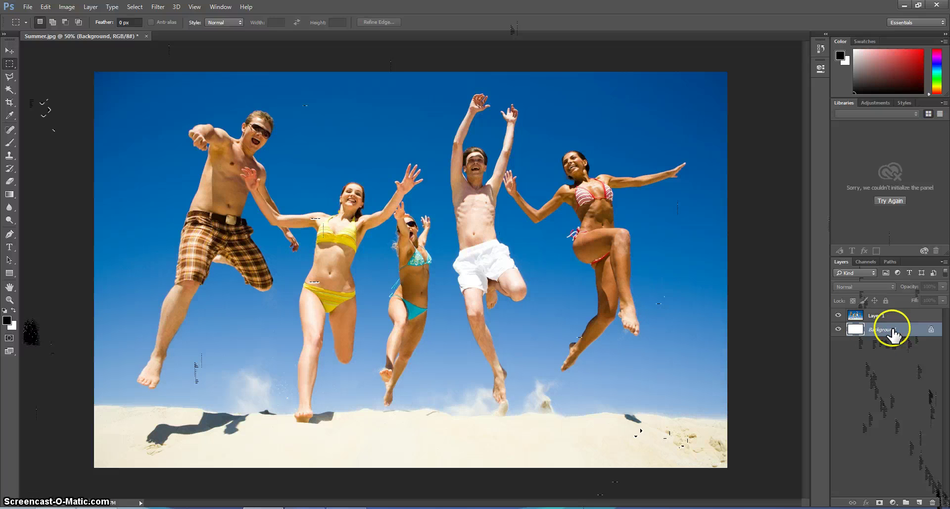
pyautogui.click(919, 503)
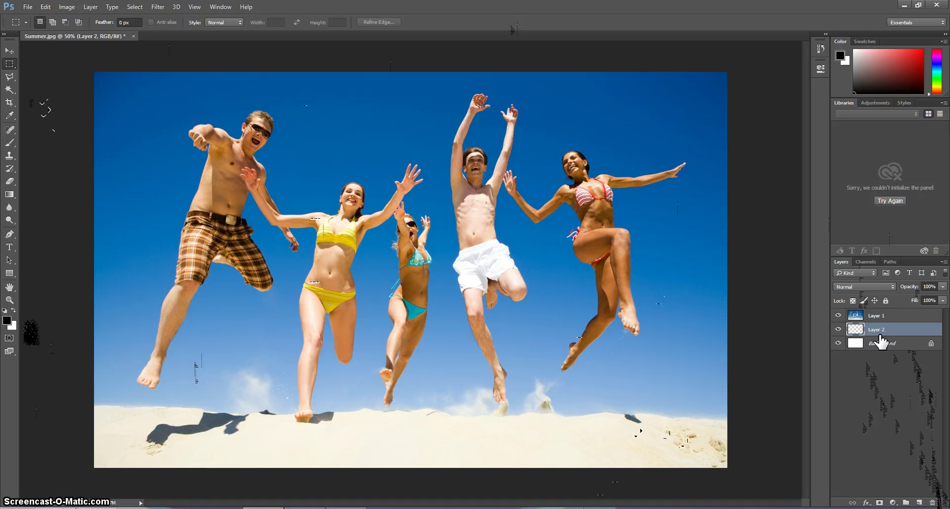
pyautogui.click(856, 319)
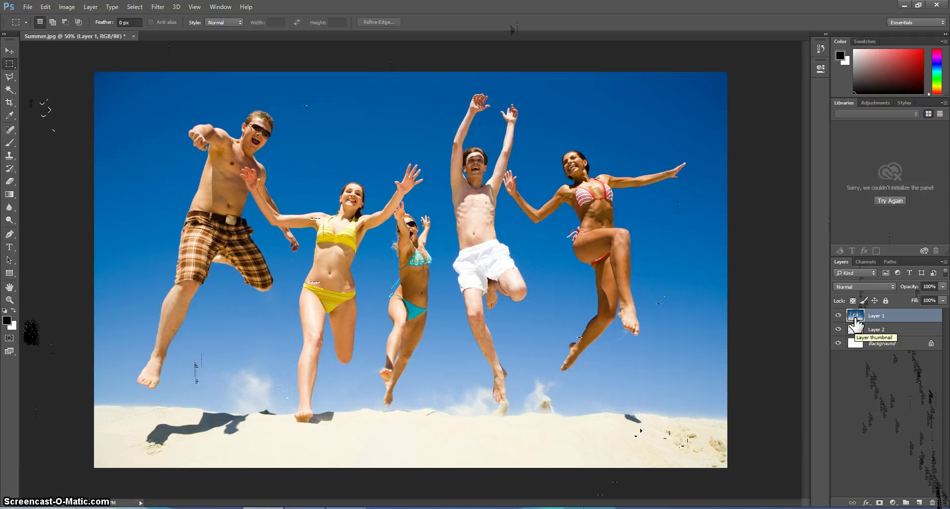
pyautogui.click(849, 320)
pyautogui.click(869, 319)
pyautogui.click(844, 319)
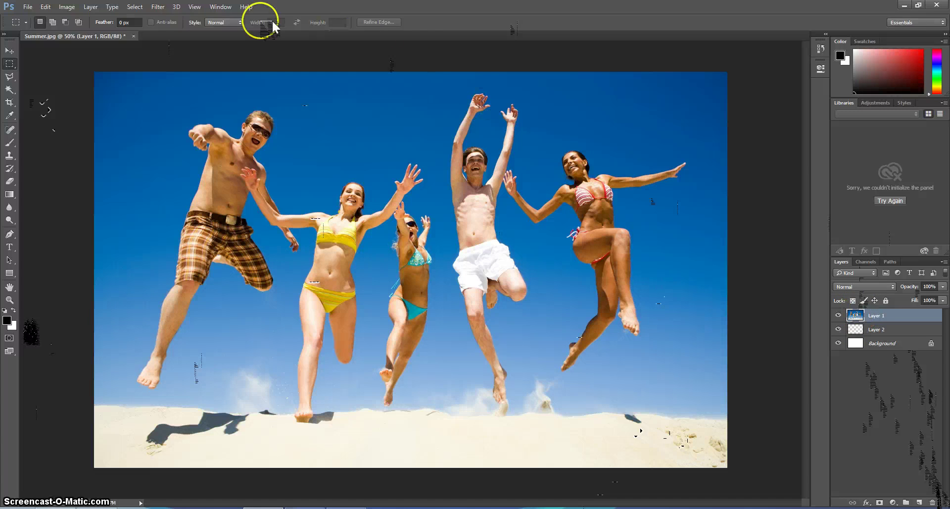
pyautogui.click(90, 7)
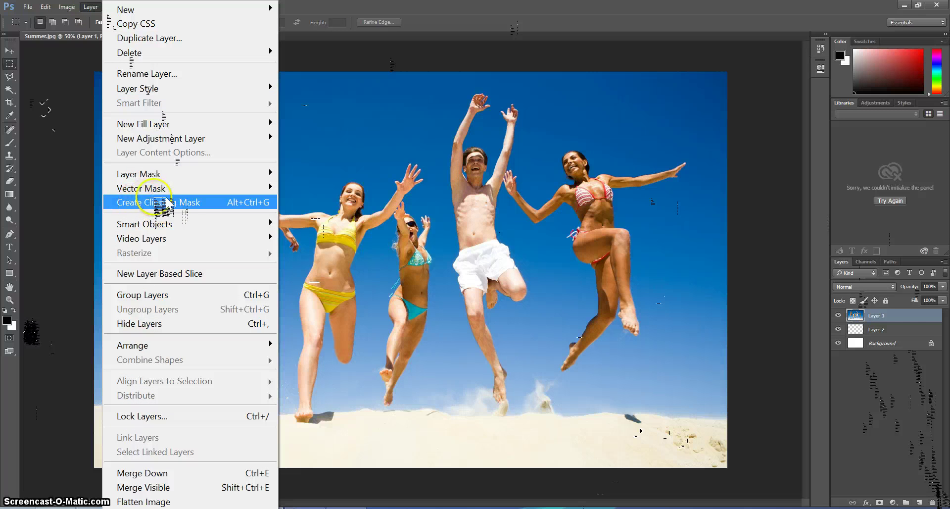
pyautogui.click(233, 205)
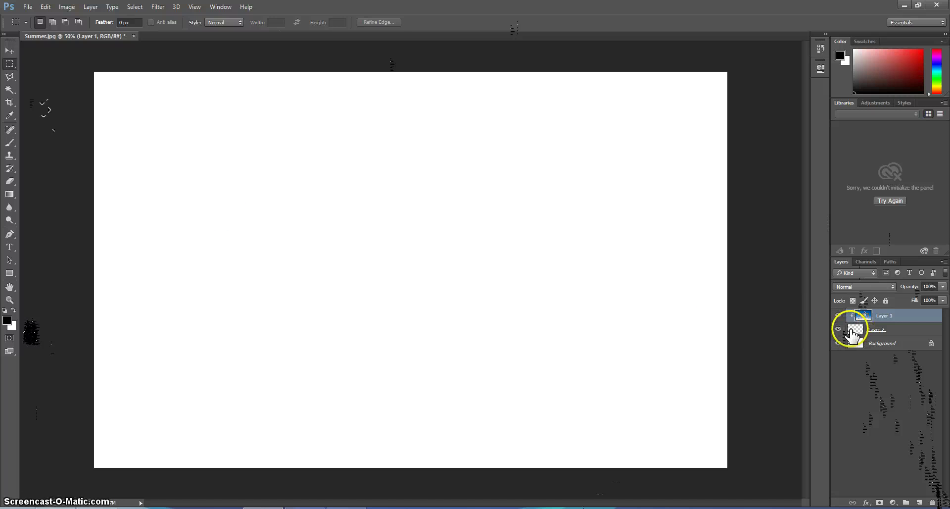
# Make Layer 2 the target and switch to the regular Brush Tool
pyautogui.click(856, 331)
pyautogui.keyDown('alt'); pyautogui.click(853, 324); pyautogui.keyUp('alt')
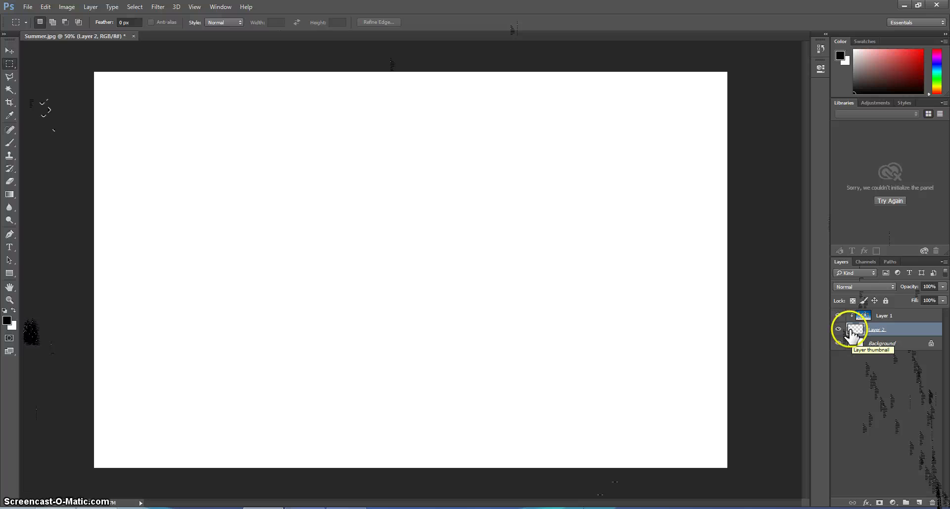
pyautogui.click(15, 142)
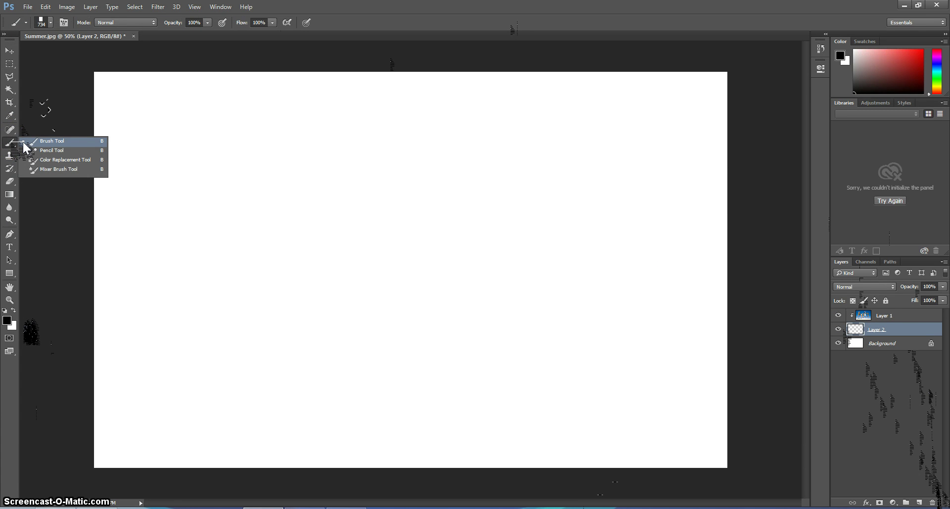
pyautogui.click(65, 141)
# Choose the 734 px Polaroid frame brush from the presets in Large Thumbnail view
pyautogui.click(43, 22)
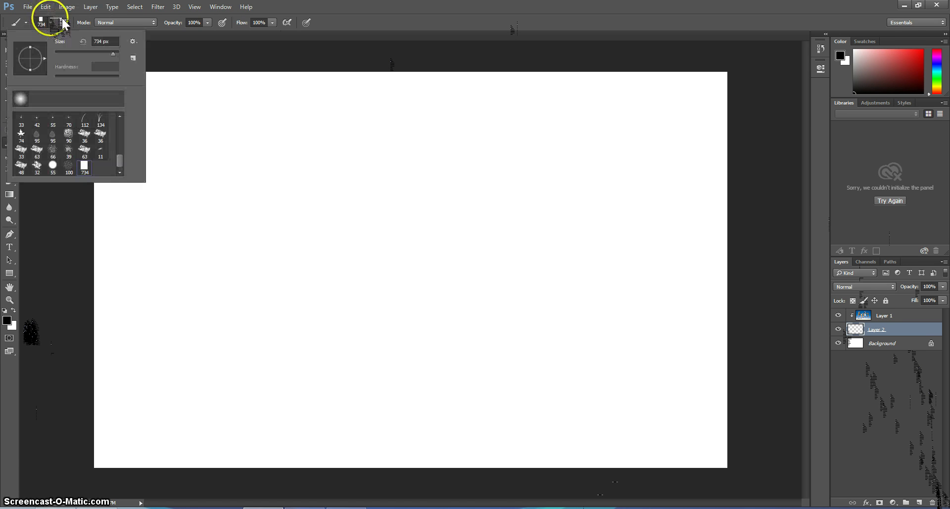
pyautogui.moveTo(140, 176); pyautogui.dragTo(331, 399)
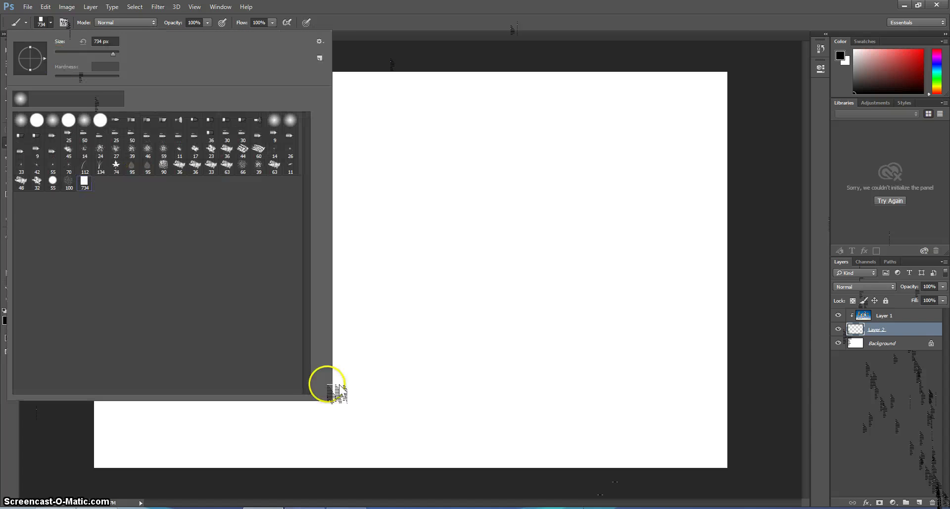
pyautogui.click(326, 43)
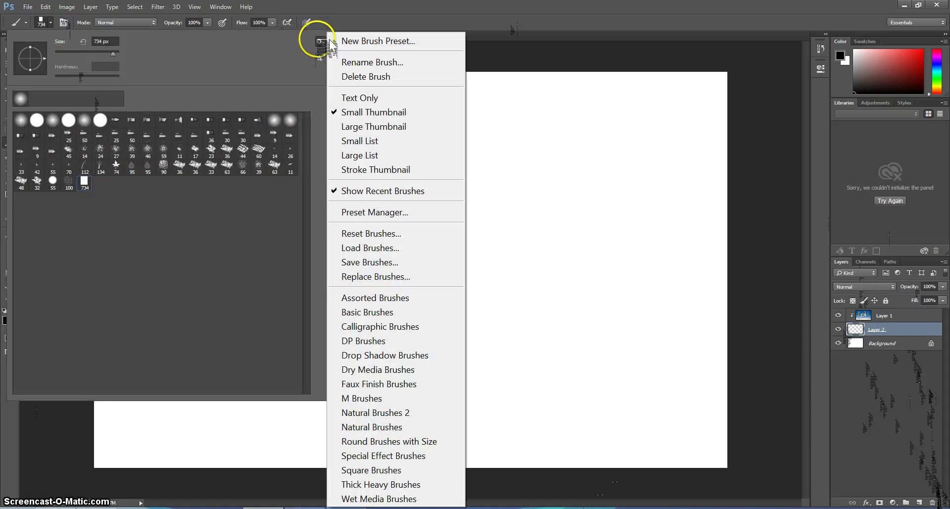
pyautogui.click(366, 127)
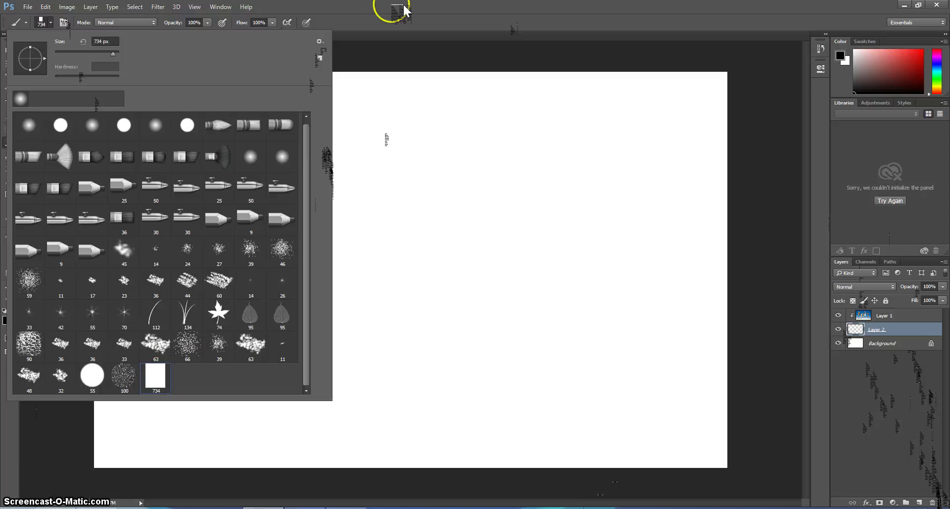
pyautogui.click(373, 43)
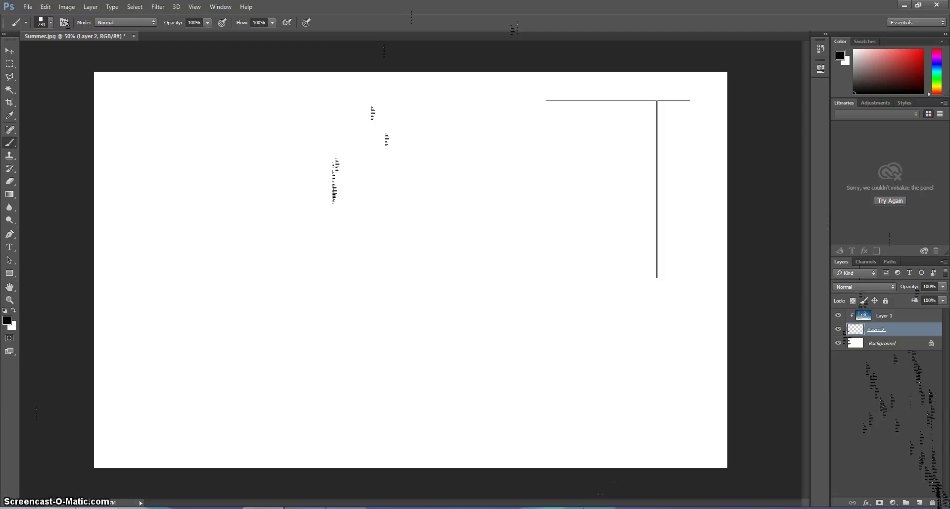
# Zoom the Summer.jpg document out to 33.3%
pyautogui.hotkey('ctrl', '-')
pyautogui.moveTo(619, 188)
pyautogui.mouseDown()
pyautogui.moveTo(711, 203)
pyautogui.moveTo(683, 195)
pyautogui.mouseUp()
pyautogui.click(707, 190)
pyautogui.click(707, 192)
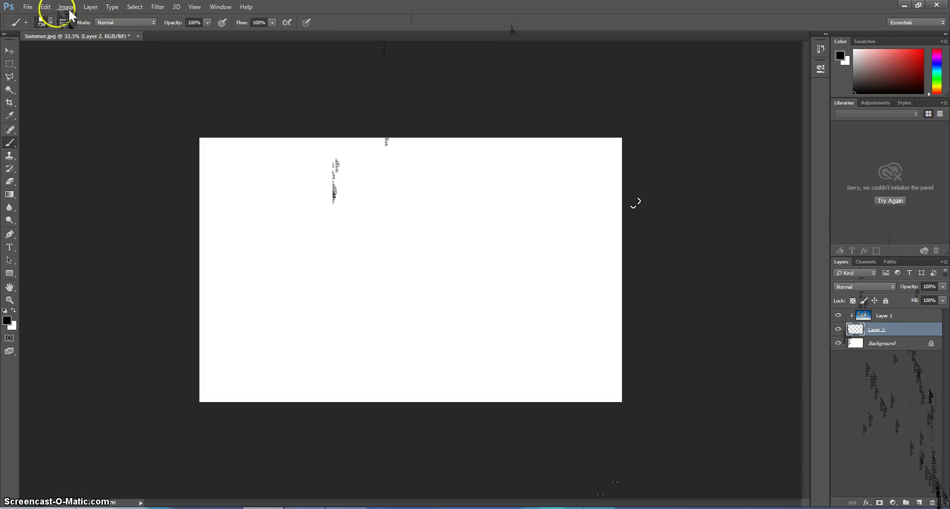
# Set the Polaroid brush tip spacing to 110% in the Brush panel
pyautogui.click(52, 23)
pyautogui.click(51, 23)
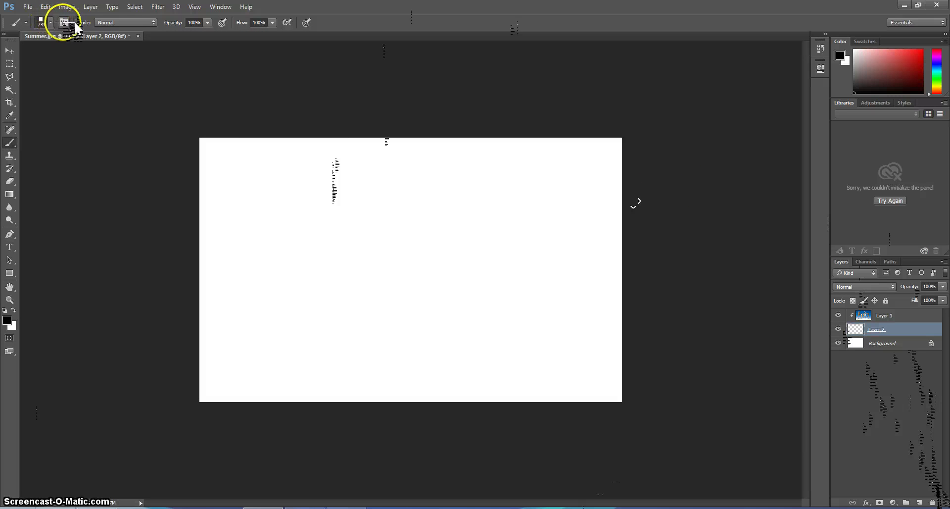
pyautogui.click(63, 22)
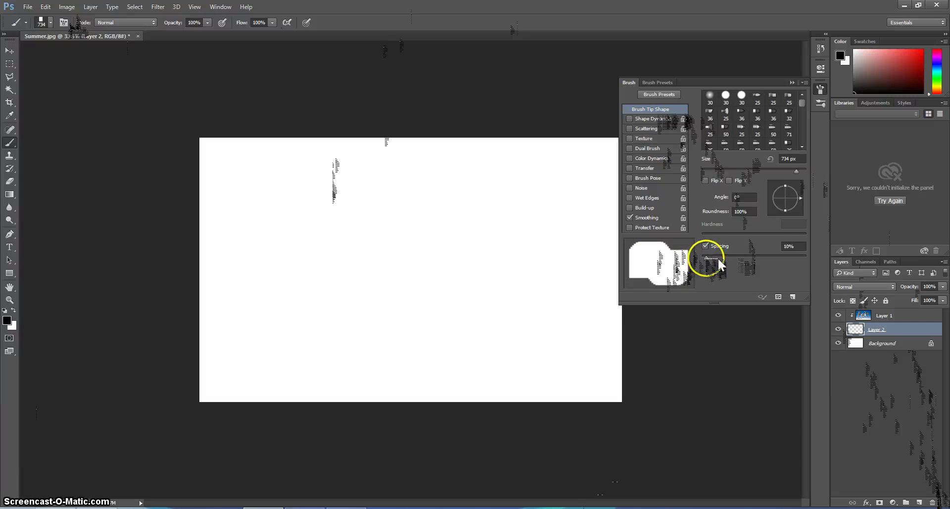
pyautogui.moveTo(718, 258)
pyautogui.mouseDown()
pyautogui.moveTo(804, 261)
pyautogui.moveTo(727, 262)
pyautogui.moveTo(743, 261)
pyautogui.mouseUp()
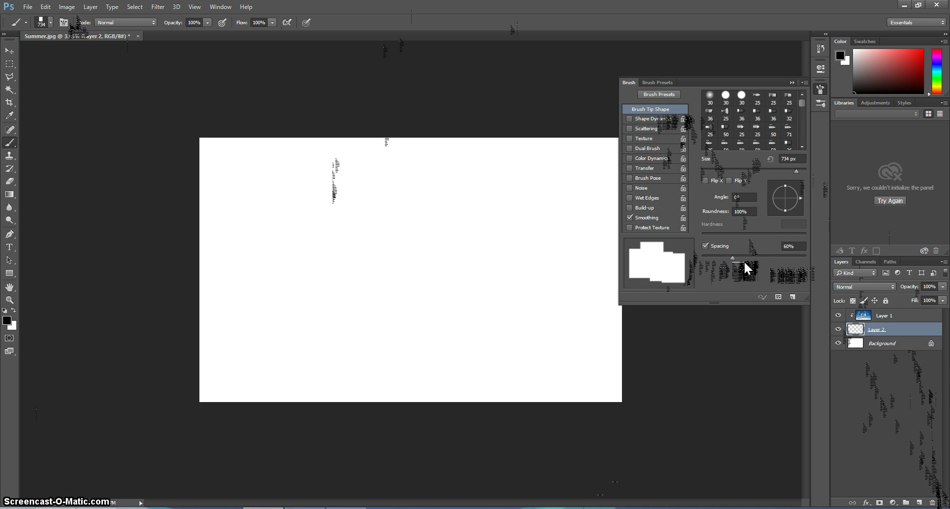
pyautogui.click(790, 246)
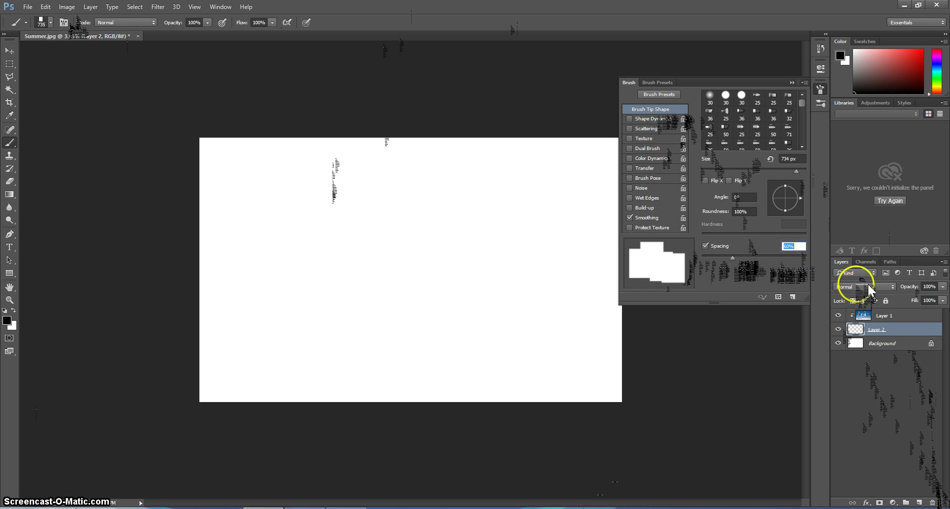
pyautogui.write('110')
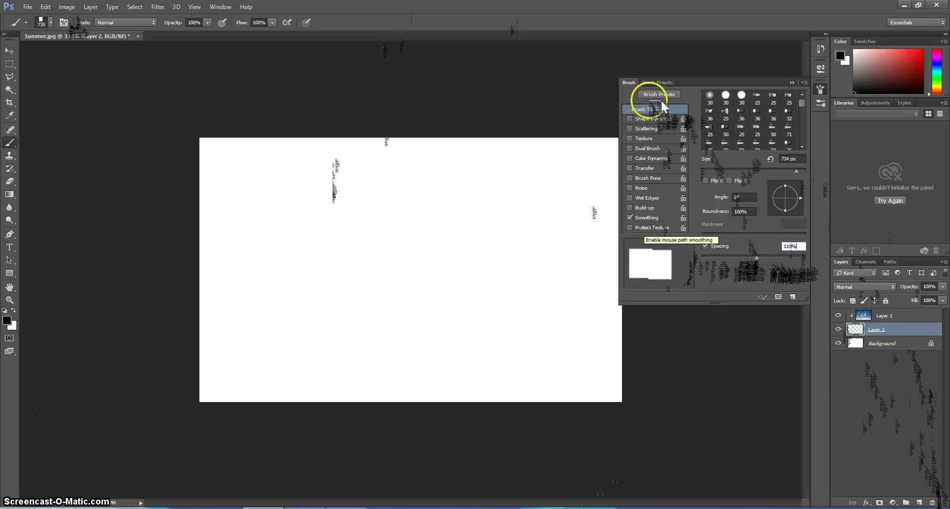
# Turn on Shape Dynamics for the Polaroid brush with a small Angle Jitter value
pyautogui.click(668, 120)
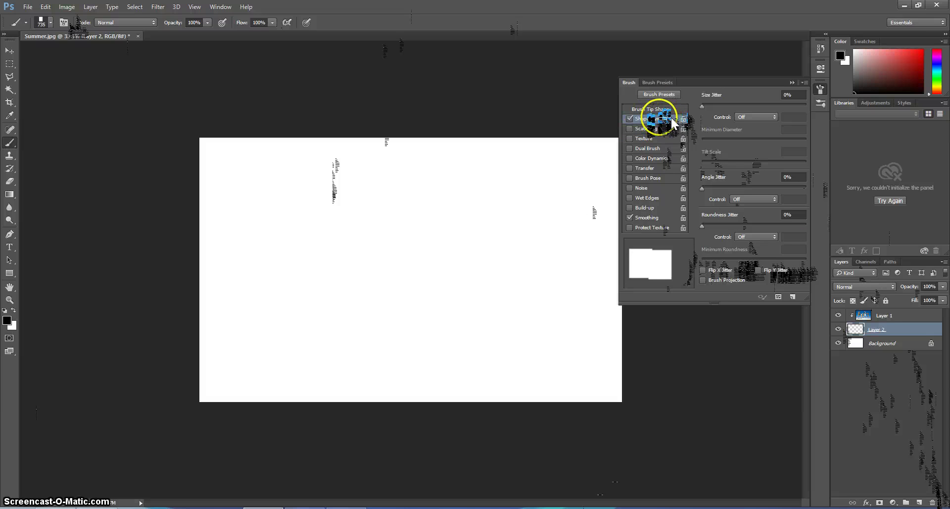
pyautogui.click(718, 188)
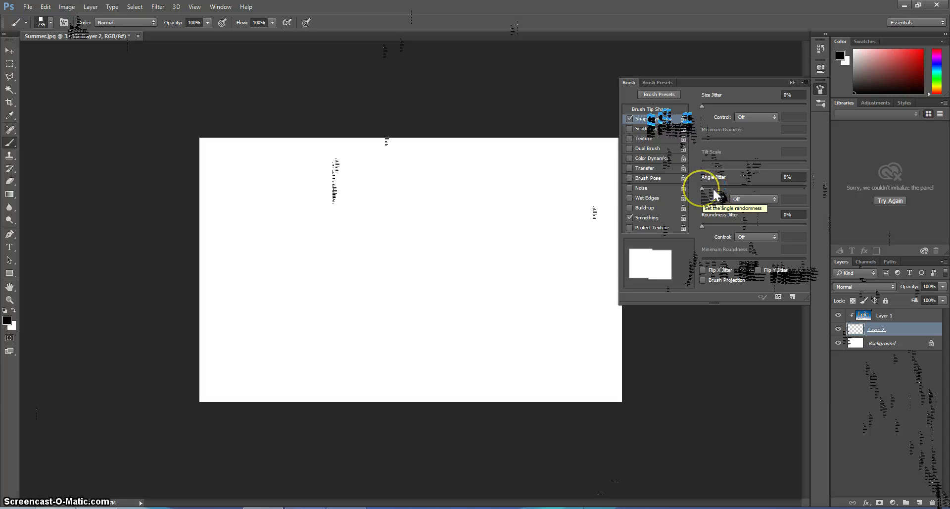
pyautogui.moveTo(713, 189); pyautogui.dragTo(744, 188)
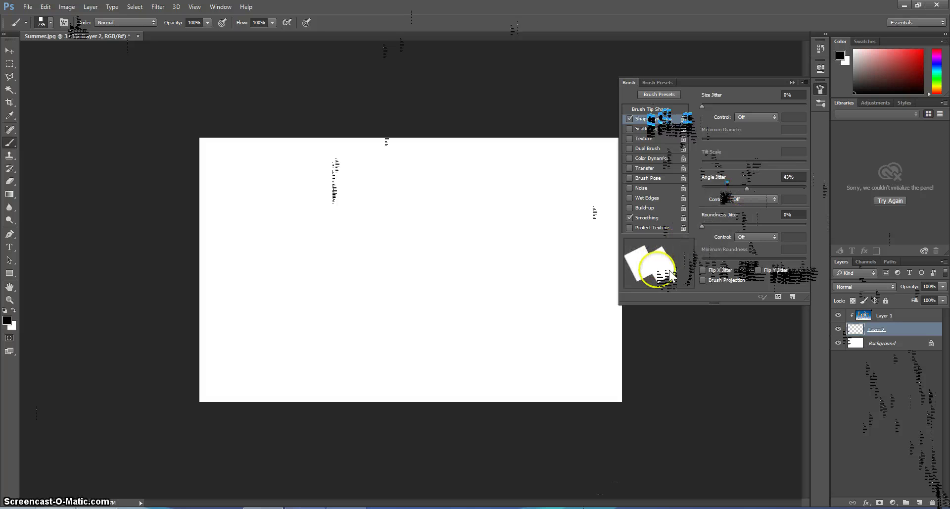
pyautogui.click(746, 188)
pyautogui.click(726, 188)
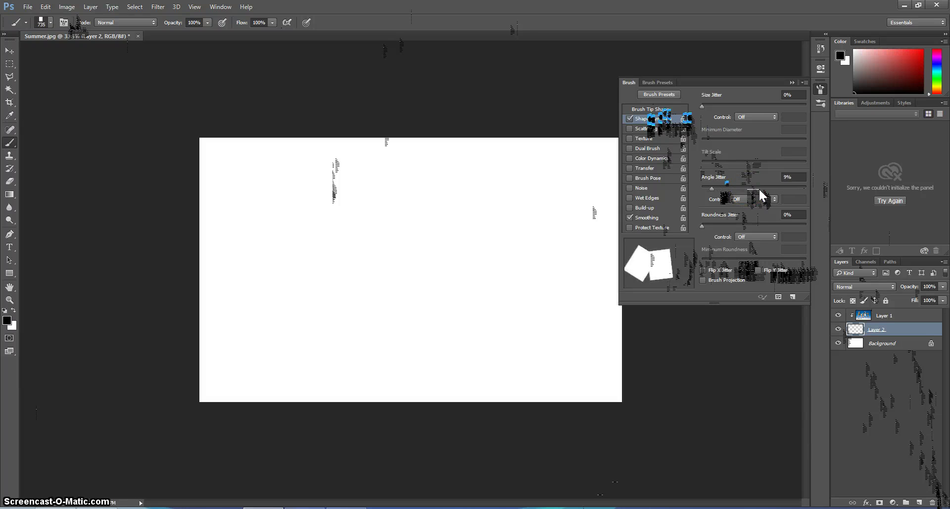
pyautogui.moveTo(726, 188); pyautogui.dragTo(701, 188)
pyautogui.click(787, 177)
pyautogui.click(797, 177)
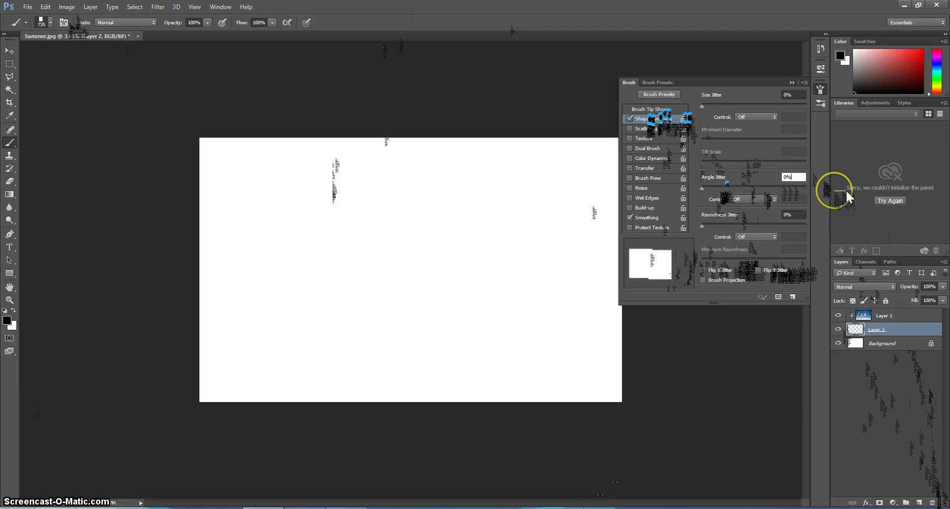
pyautogui.press('Up')
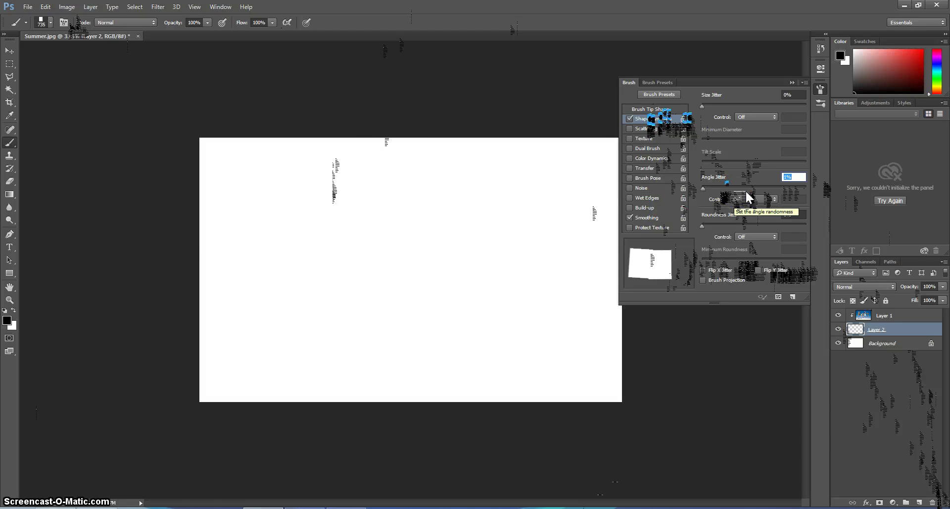
# Close the brush settings, undo the painted frame rows and select Layer 2
pyautogui.click(792, 83)
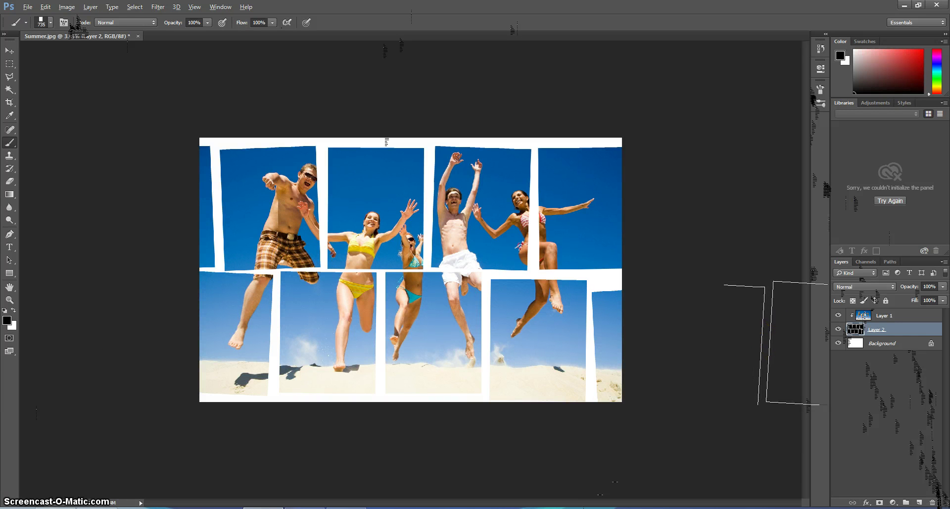
pyautogui.hotkey('ctrl', 'z')
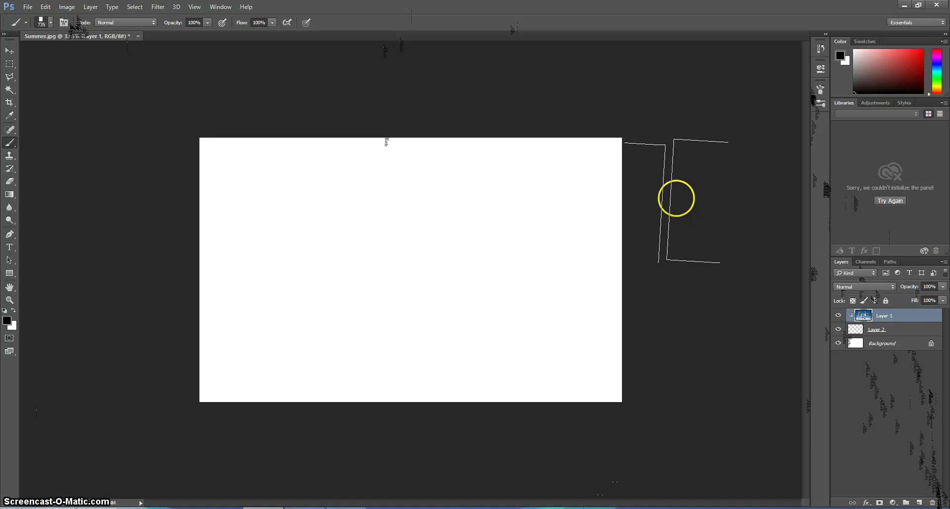
pyautogui.click(899, 329)
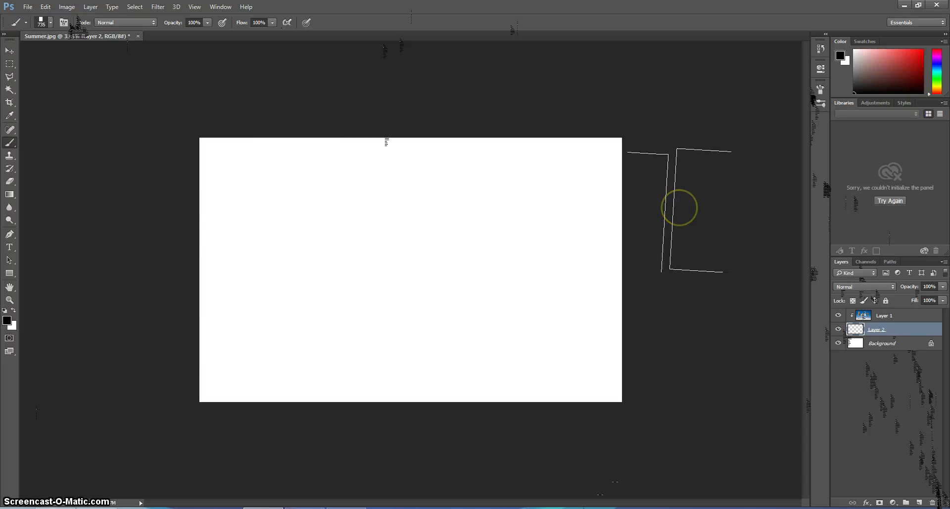
# Paint top and bottom test rows of frames, undo both, and shrink the brush to 700 px
pyautogui.moveTo(680, 208); pyautogui.dragTo(89, 212)
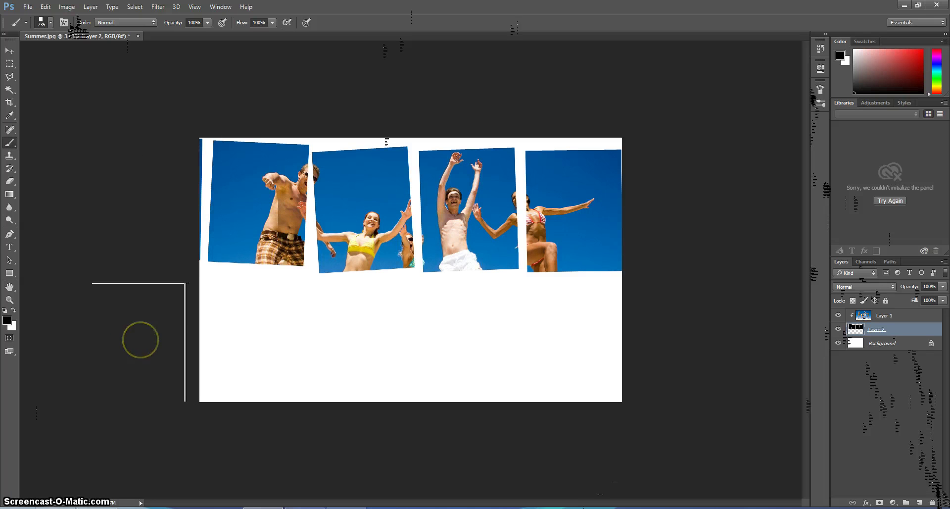
pyautogui.moveTo(140, 342); pyautogui.dragTo(679, 341)
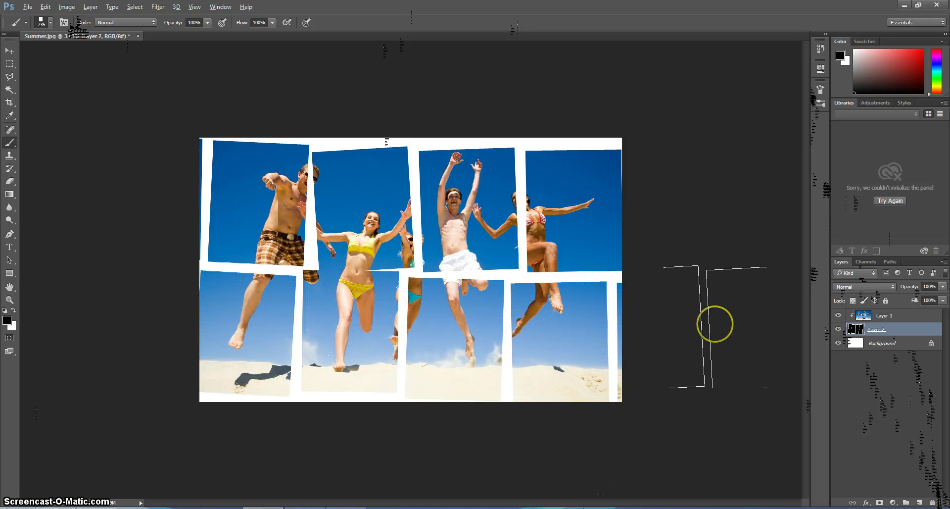
pyautogui.hotkey('ctrl', 'alt', 'z')
pyautogui.hotkey('ctrl', 'alt', 'z')
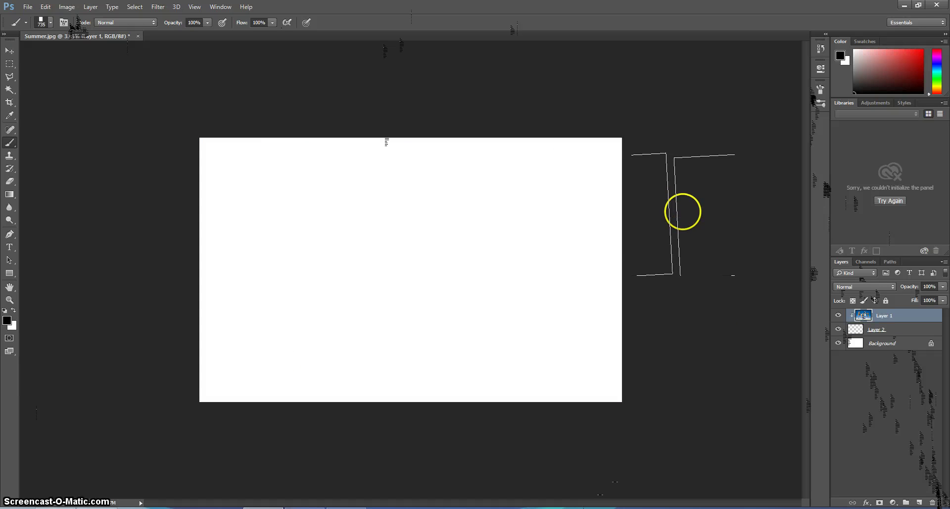
pyautogui.press('[')
pyautogui.press('[')
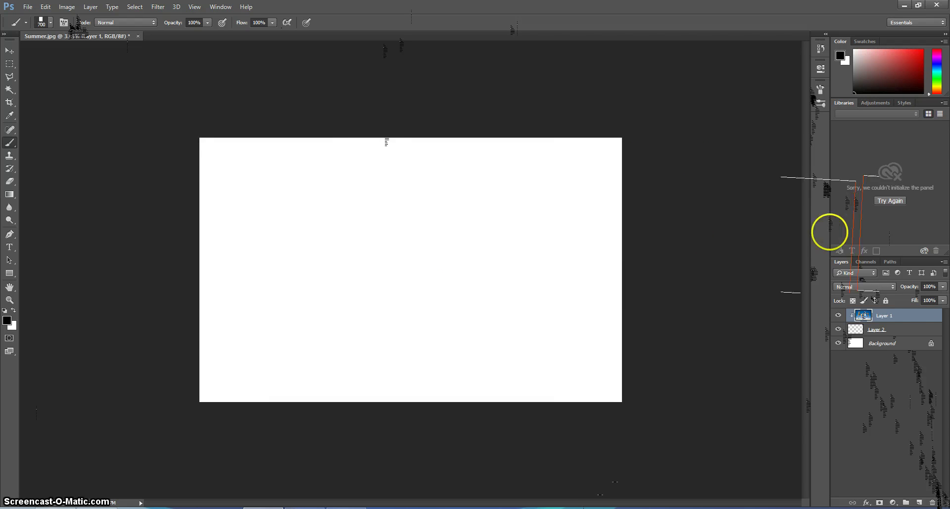
# Paint tilted Polaroid frames on Layer 2 across the photo, revealing the beach inside
pyautogui.click(888, 330)
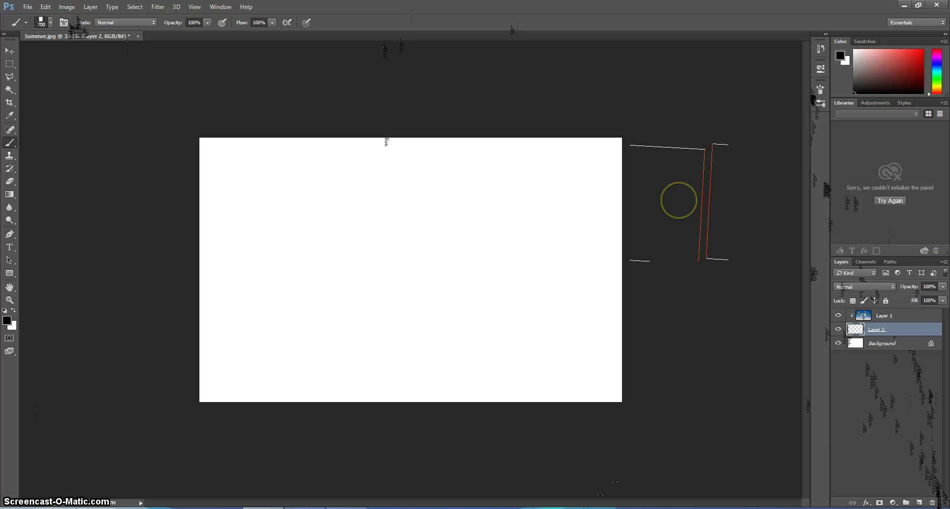
pyautogui.moveTo(679, 200)
pyautogui.mouseDown()
pyautogui.moveTo(146, 200)
pyautogui.moveTo(154, 333)
pyautogui.moveTo(143, 336)
pyautogui.moveTo(609, 336)
pyautogui.mouseUp()
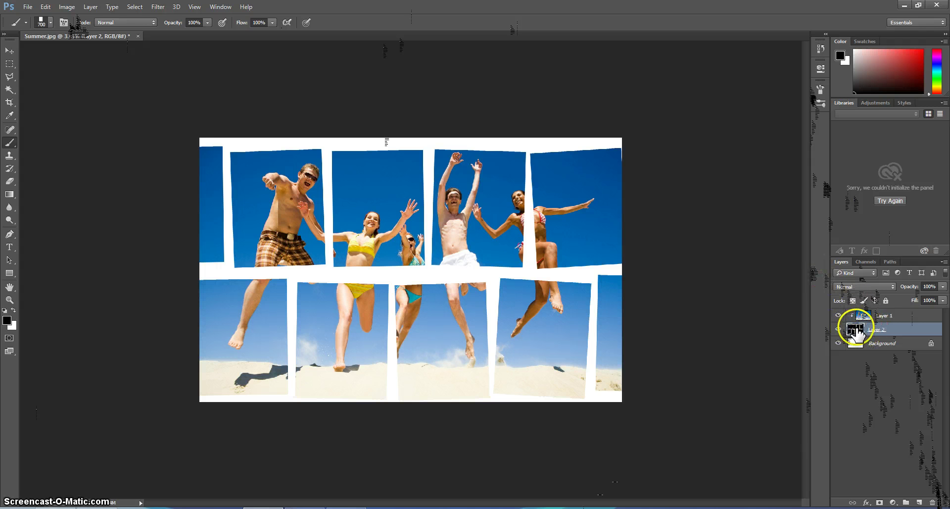
# Add a Stroke layer style to Layer 2 with size 10 px and position Inside
pyautogui.doubleClick(856, 331)
pyautogui.moveTo(531, 91); pyautogui.dragTo(741, 101)
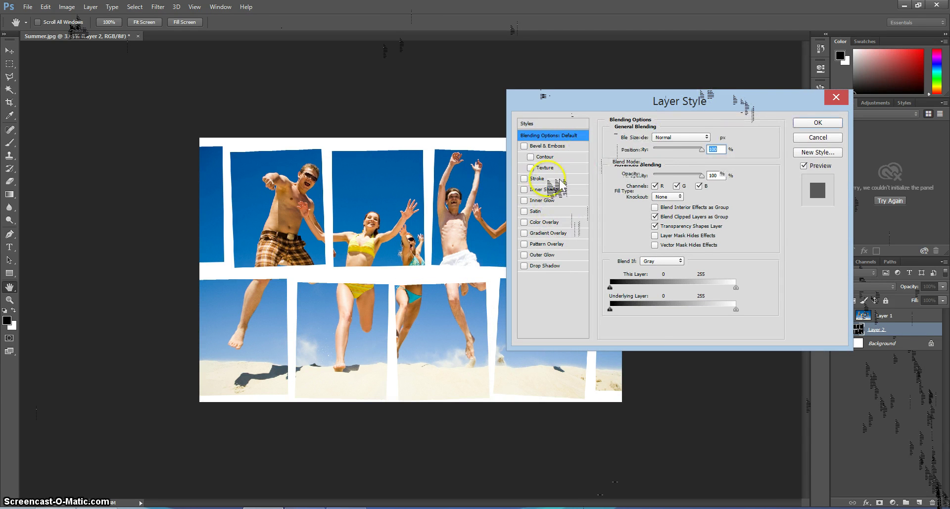
pyautogui.click(537, 178)
pyautogui.moveTo(632, 99)
pyautogui.mouseDown()
pyautogui.moveTo(733, 88)
pyautogui.moveTo(714, 53)
pyautogui.mouseUp()
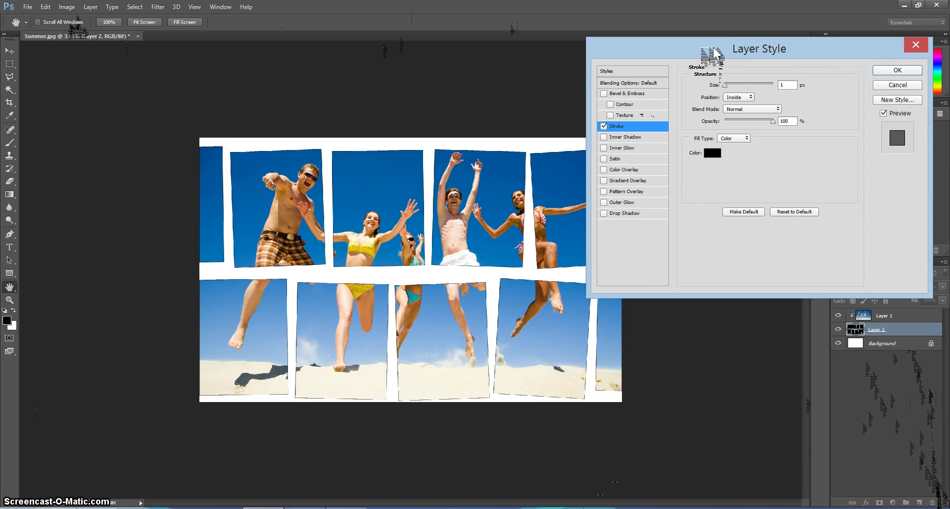
pyautogui.click(789, 85)
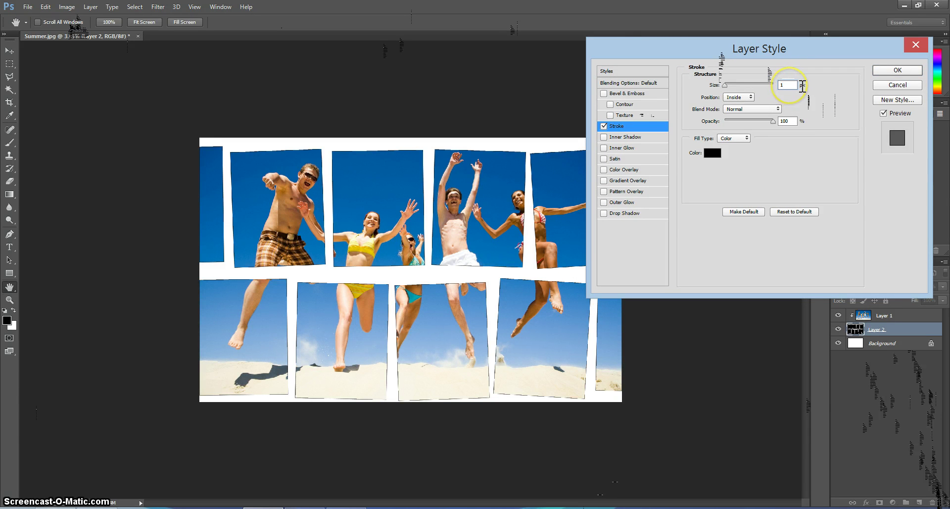
pyautogui.write('10')
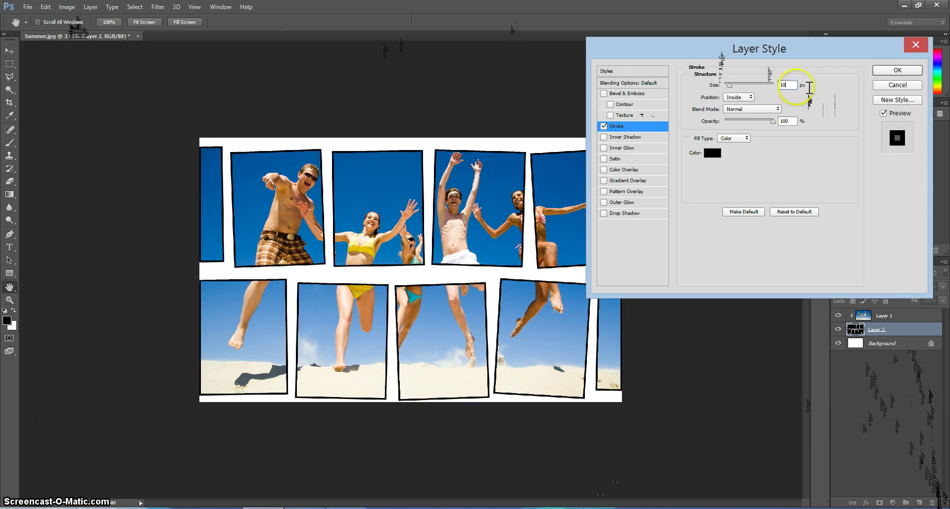
pyautogui.click(739, 97)
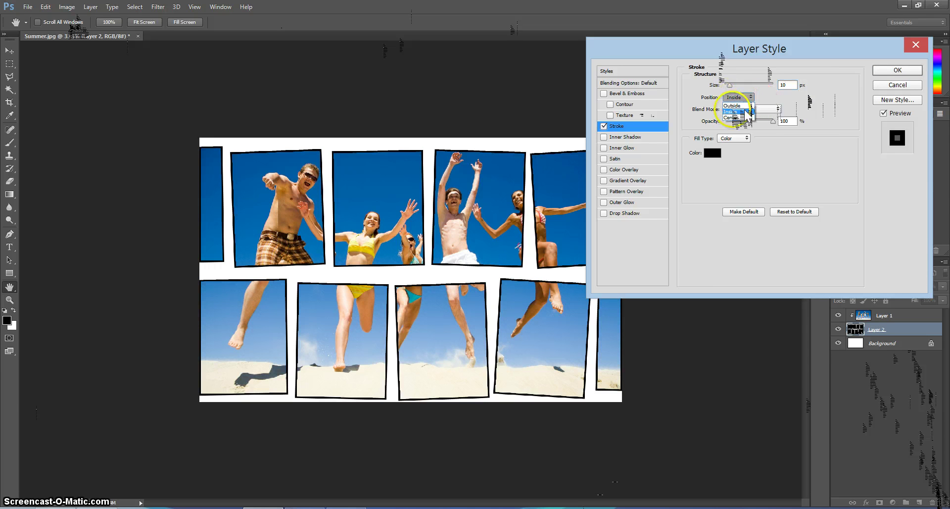
pyautogui.click(746, 112)
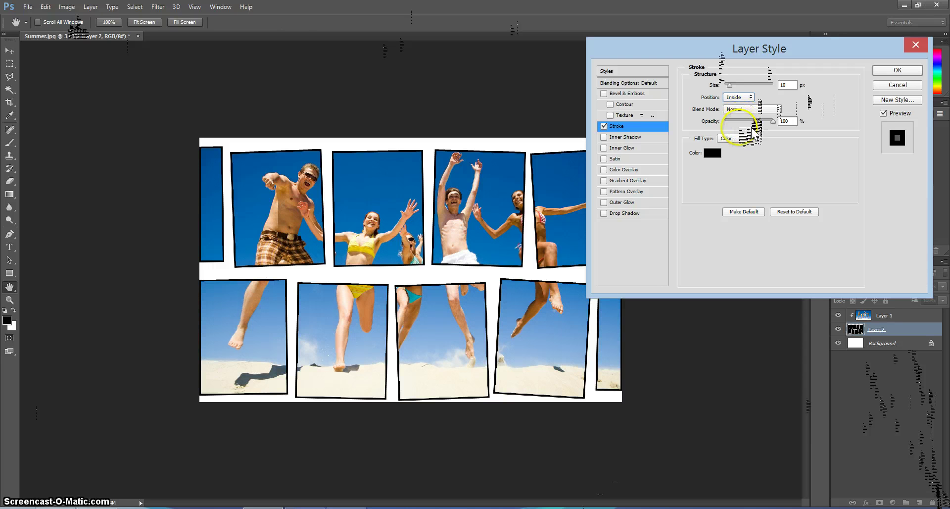
# Set the stroke colour to white (ffffff) and toggle Preview to compare the frames
pyautogui.click(712, 156)
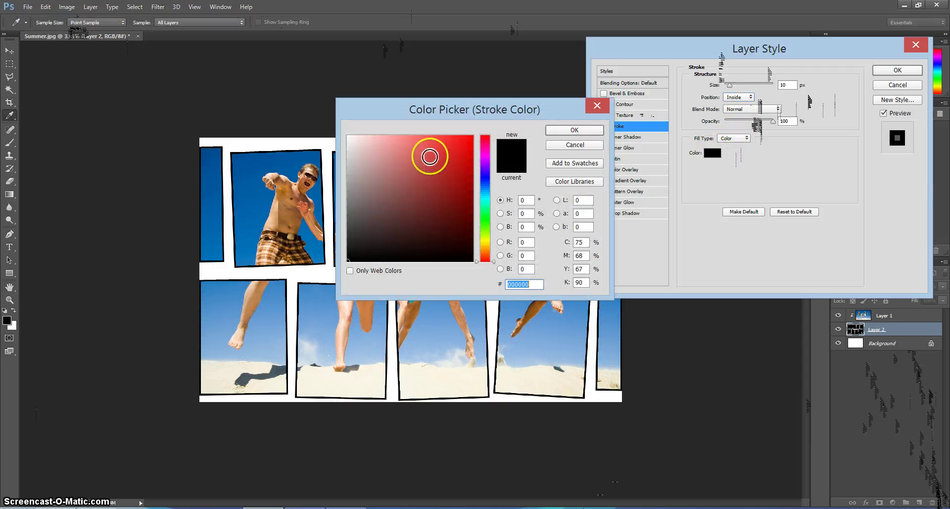
pyautogui.write('ffffff')
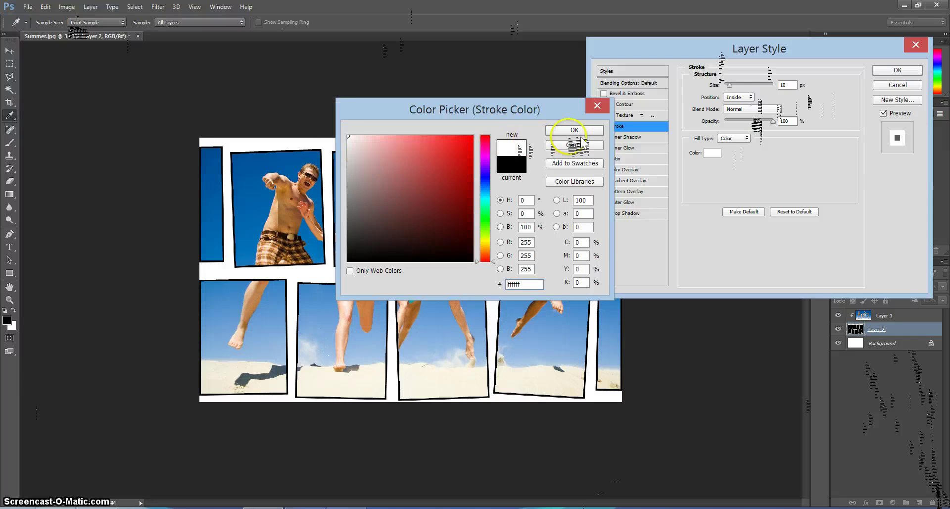
pyautogui.click(575, 129)
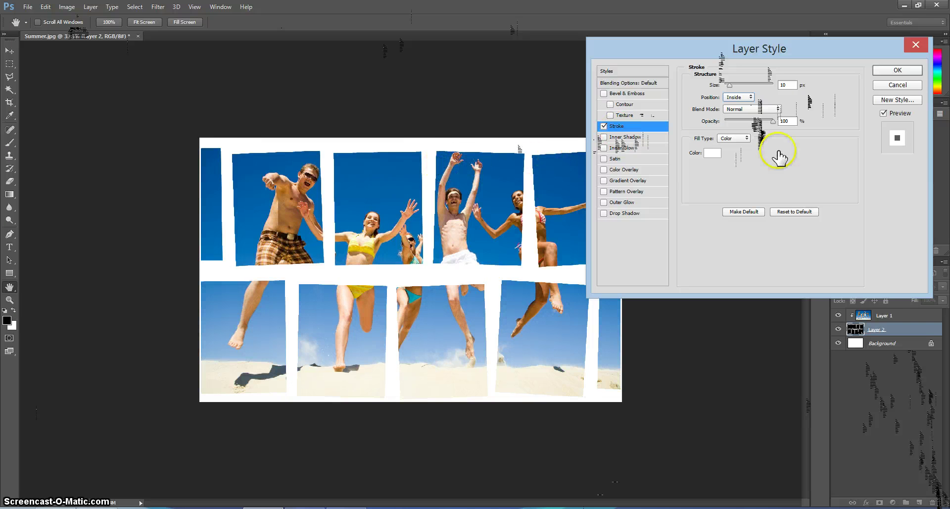
pyautogui.click(896, 115)
pyautogui.click(896, 115)
pyautogui.click(896, 115)
pyautogui.click(896, 115)
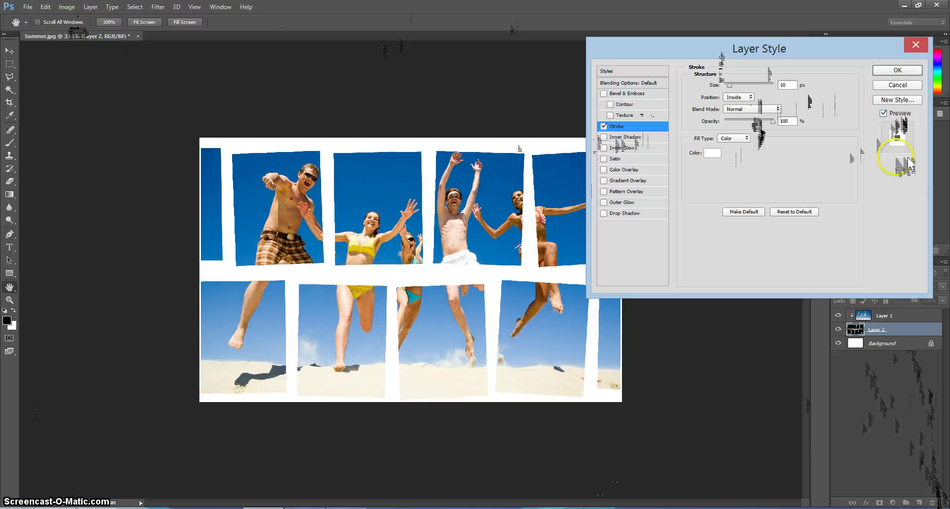
pyautogui.click(895, 115)
pyautogui.click(896, 115)
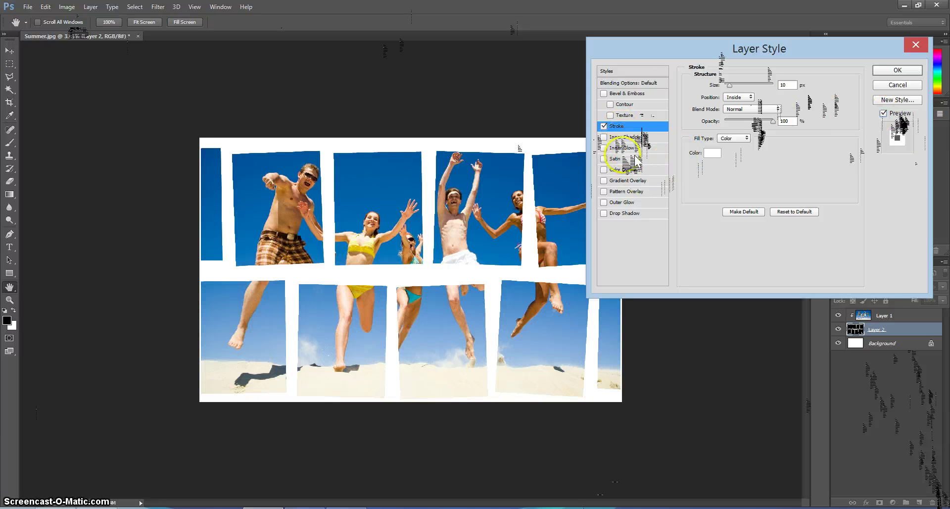
# Add a Drop Shadow at 20% opacity, 140° local angle and 10 px distance, then apply the style
pyautogui.click(624, 213)
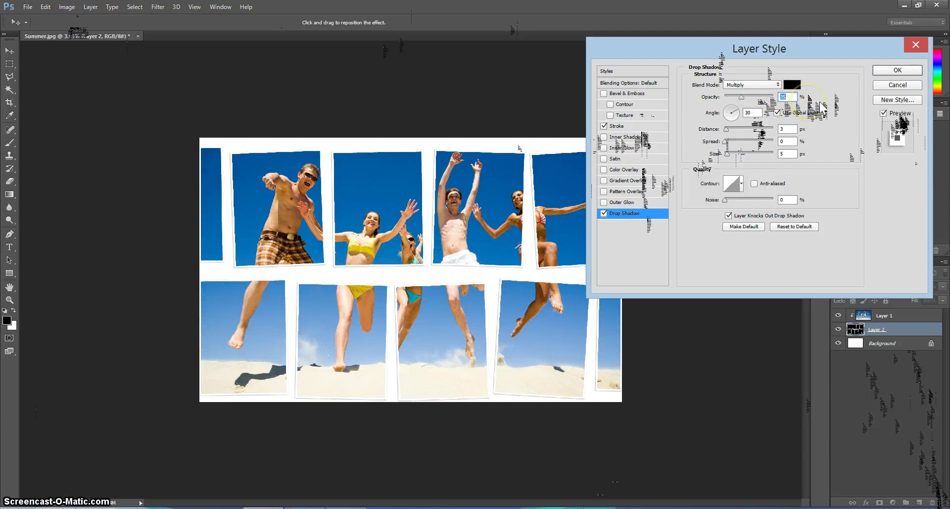
pyautogui.write('20')
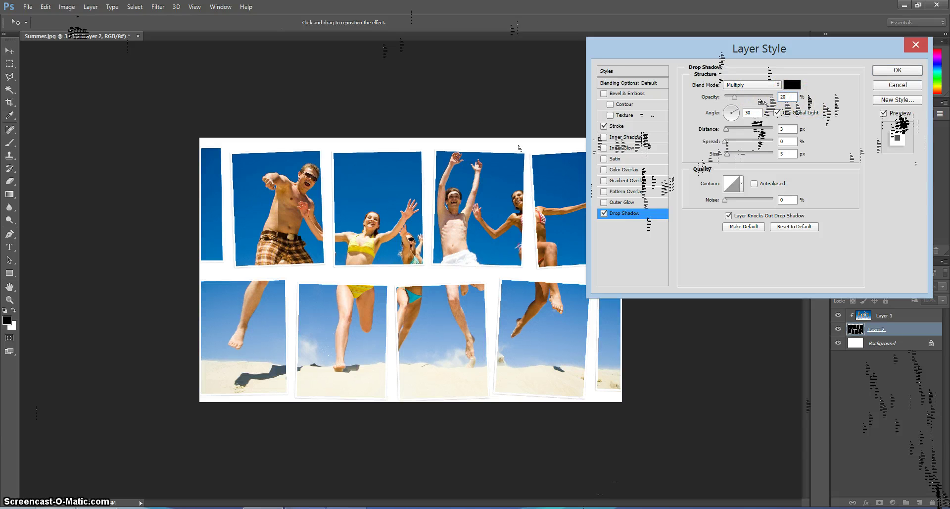
pyautogui.click(787, 102)
pyautogui.click(777, 113)
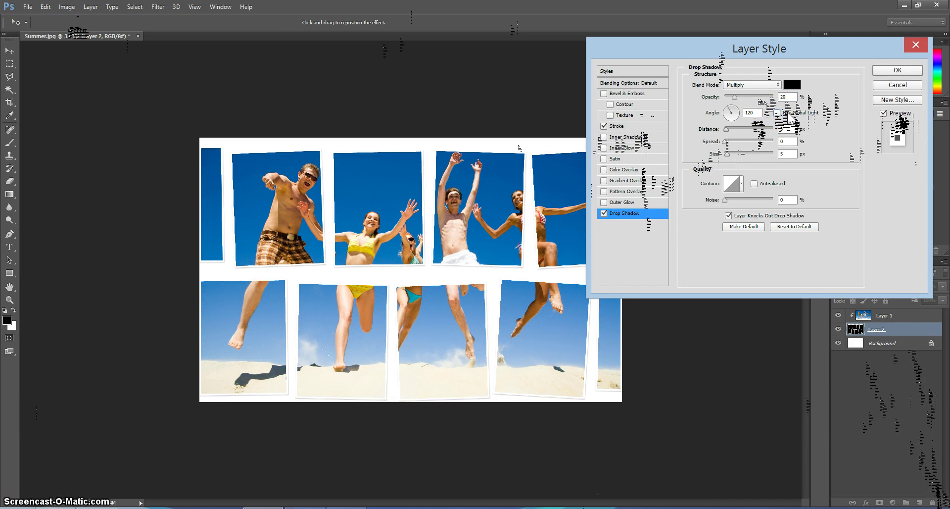
pyautogui.click(753, 113)
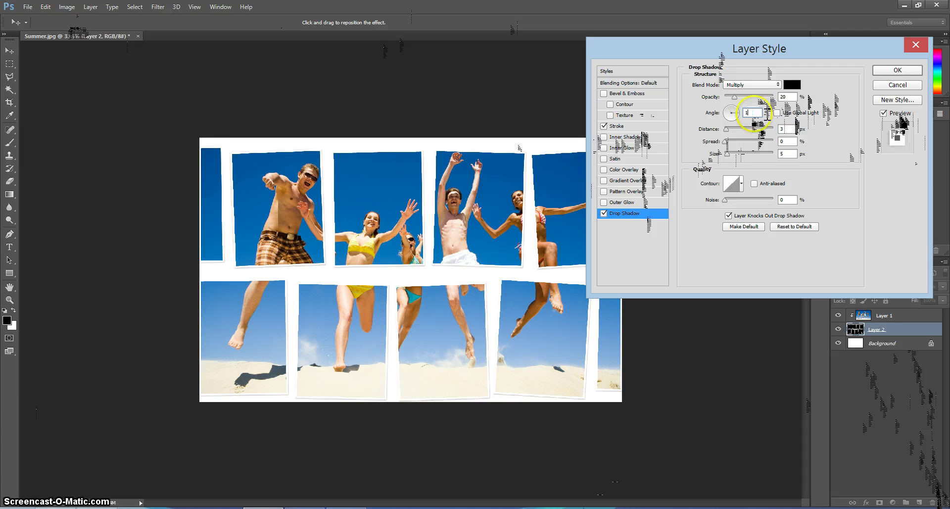
pyautogui.write('40')
pyautogui.click(788, 129)
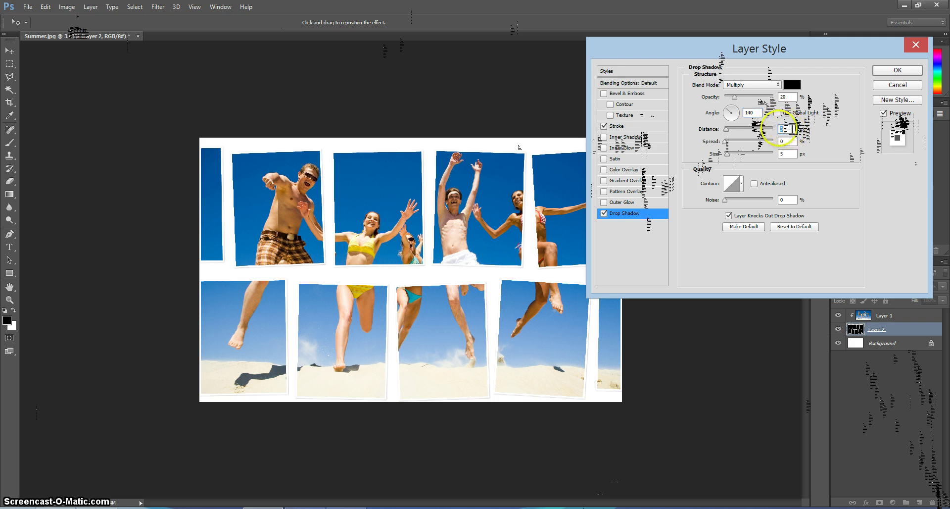
pyautogui.write('10')
pyautogui.click(793, 130)
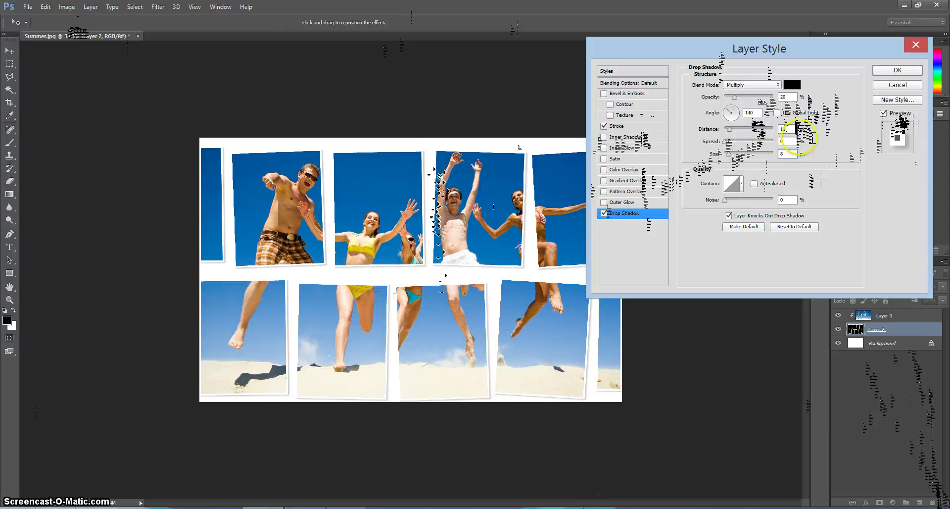
pyautogui.click(914, 70)
# Fit the image on screen and scale the Layer 2 frames to about 104.45% × 104.93%
pyautogui.press('b')
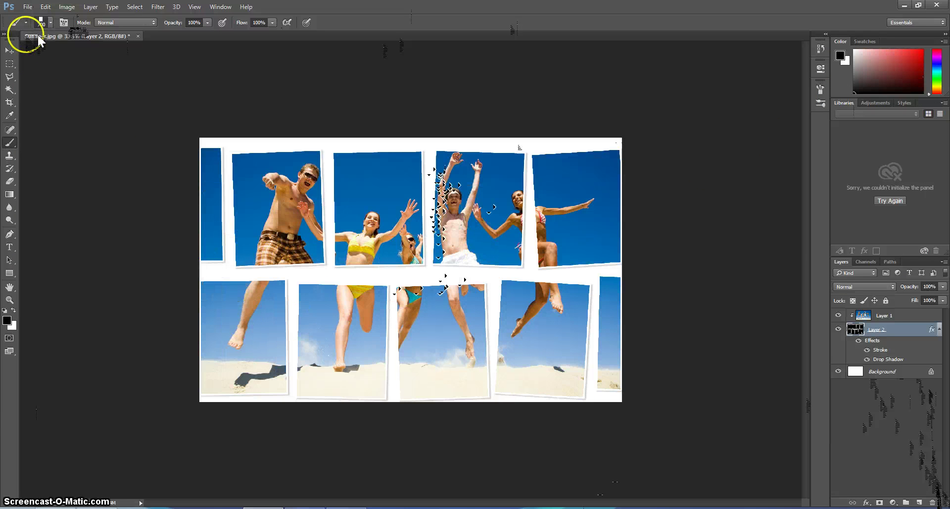
pyautogui.hotkey('ctrl', '0')
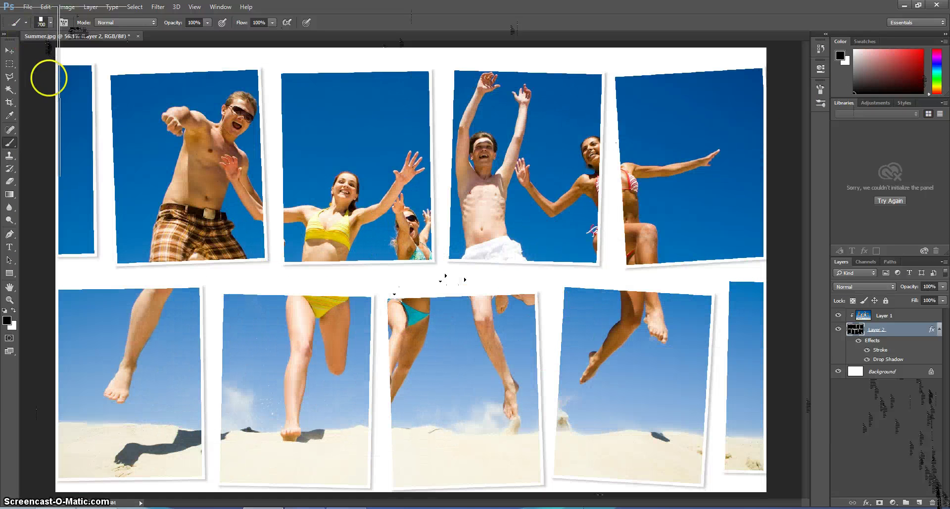
pyautogui.click(10, 49)
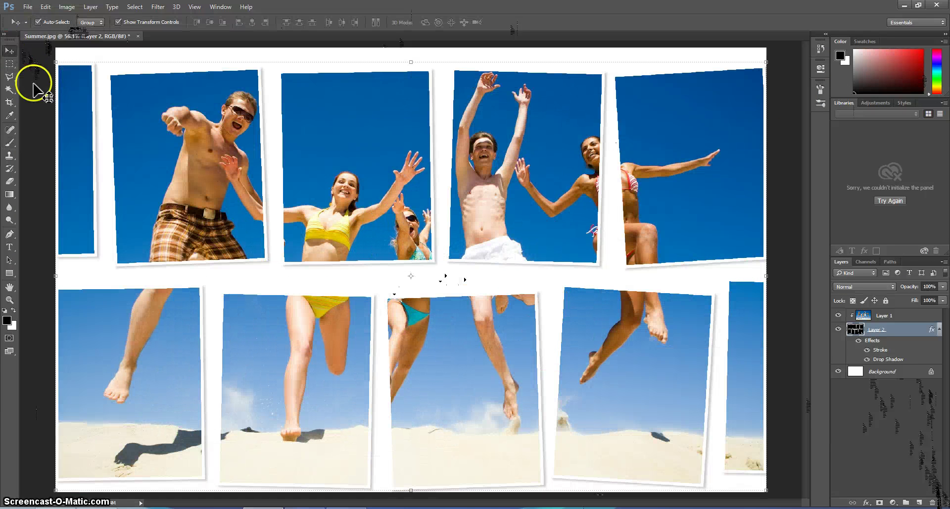
pyautogui.click(56, 63)
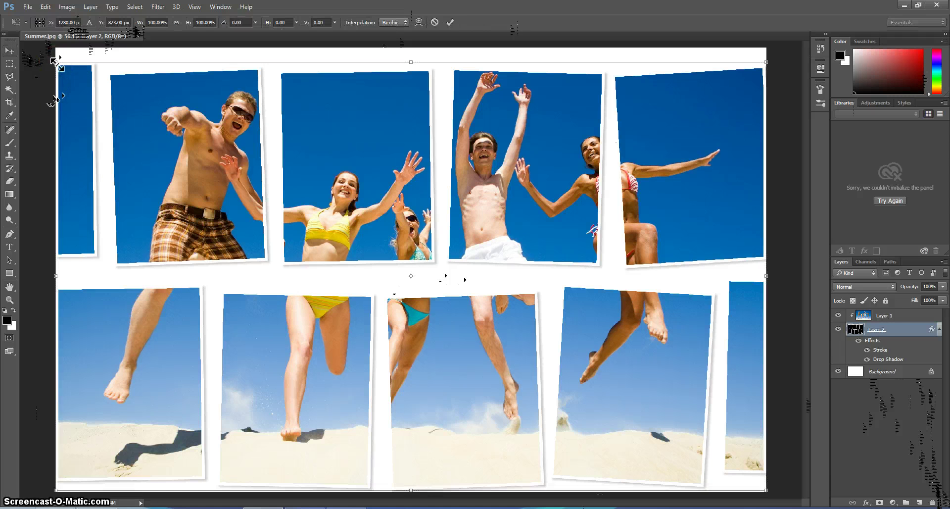
pyautogui.moveTo(56, 62); pyautogui.dragTo(47, 55)
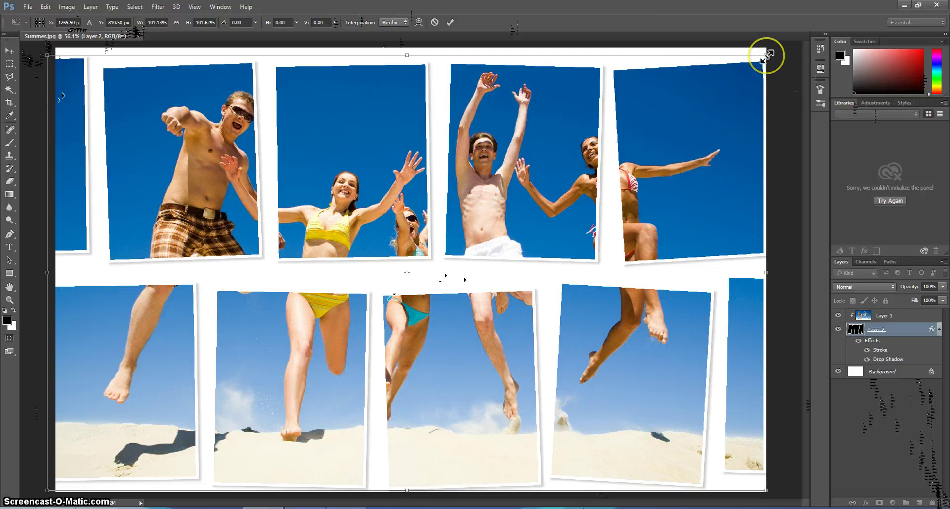
pyautogui.moveTo(766, 55); pyautogui.dragTo(777, 48)
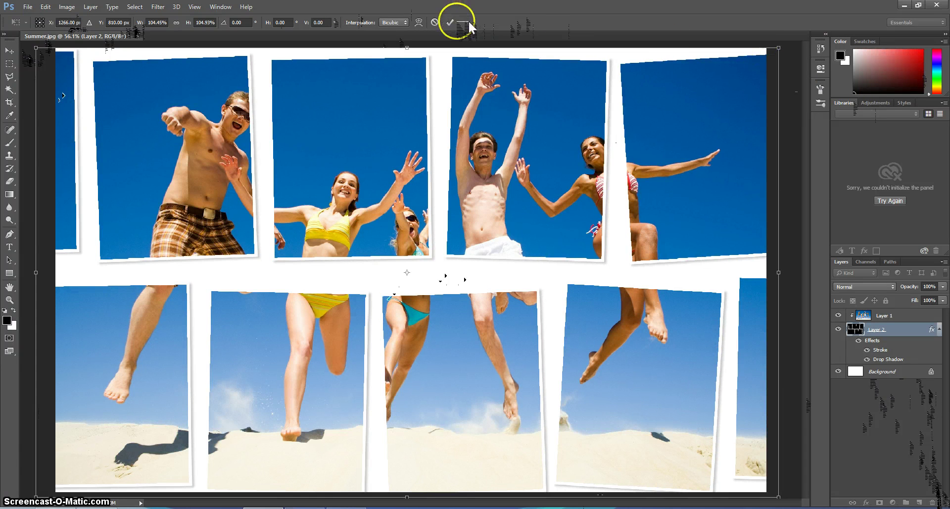
pyautogui.click(451, 23)
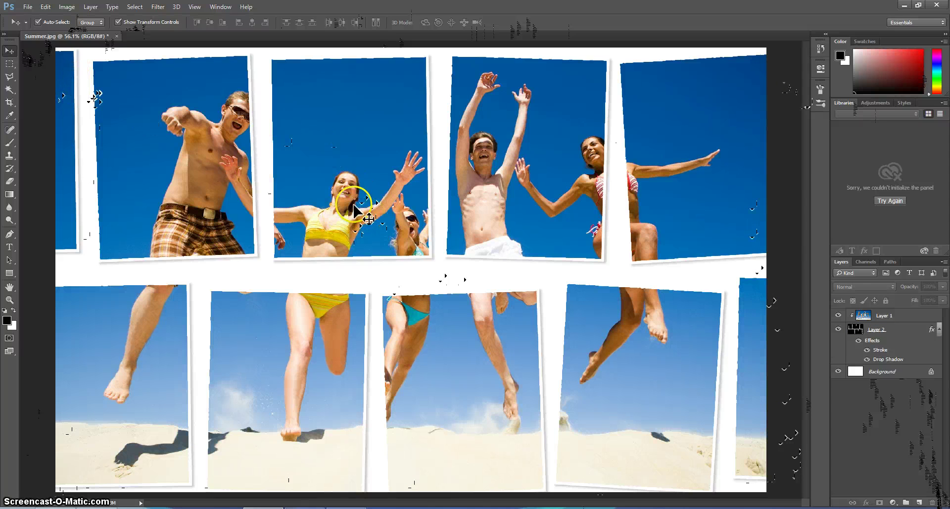
# Scale the Layer 1 beach photo to about 104% and nudge it 10 px down
pyautogui.click(901, 319)
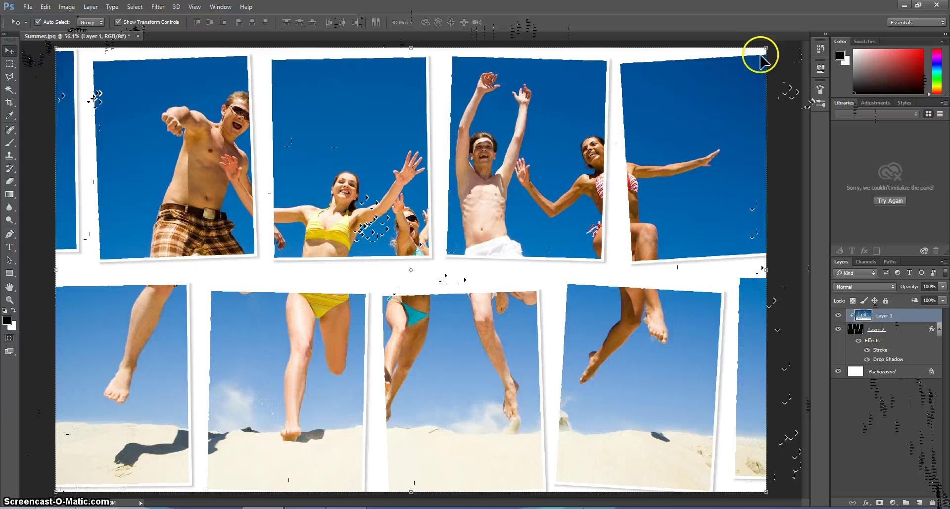
pyautogui.moveTo(766, 50); pyautogui.dragTo(784, 44)
pyautogui.hotkey('shift', 'Down')
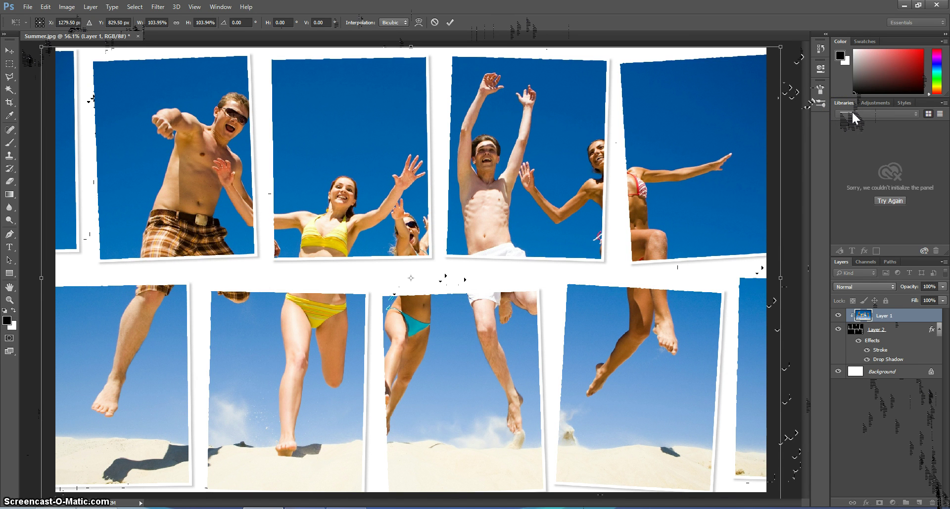
pyautogui.click(450, 22)
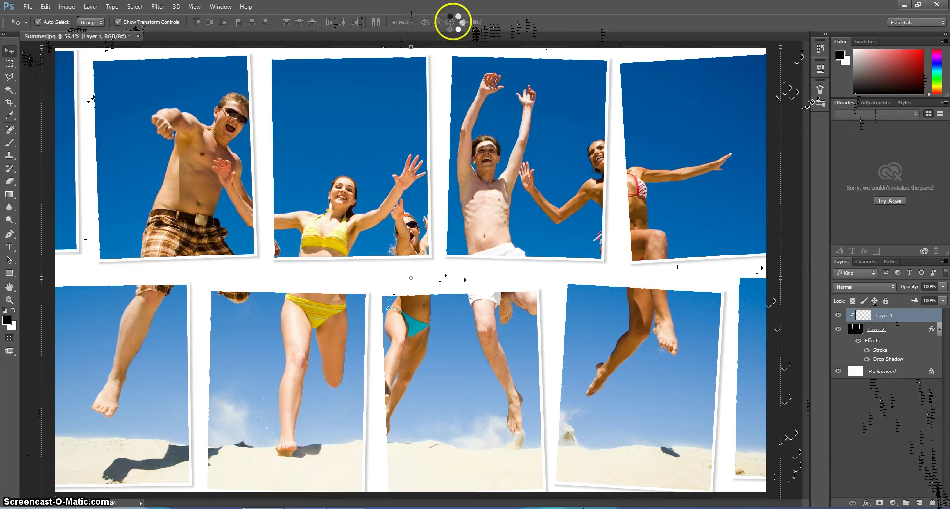
pyautogui.click(35, 132)
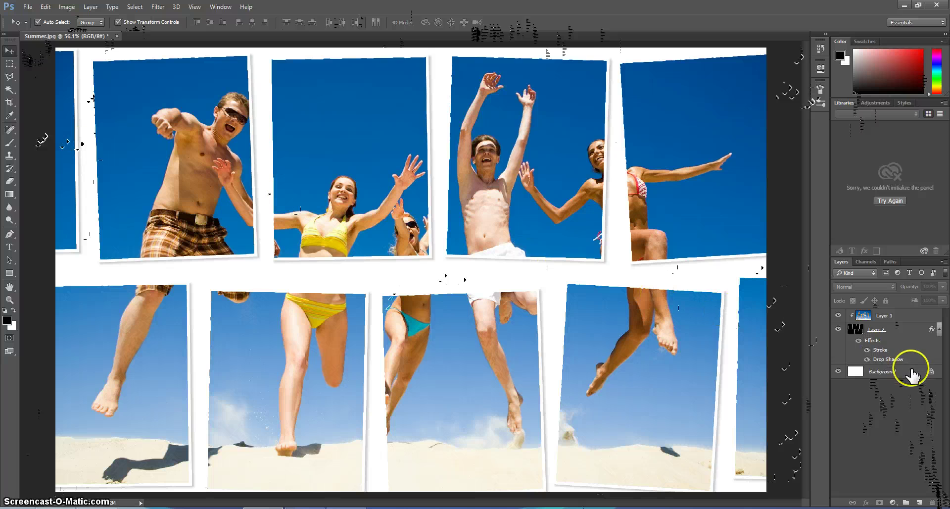
# Convert the locked Background into an editable layer named Layer 0
pyautogui.click(895, 372)
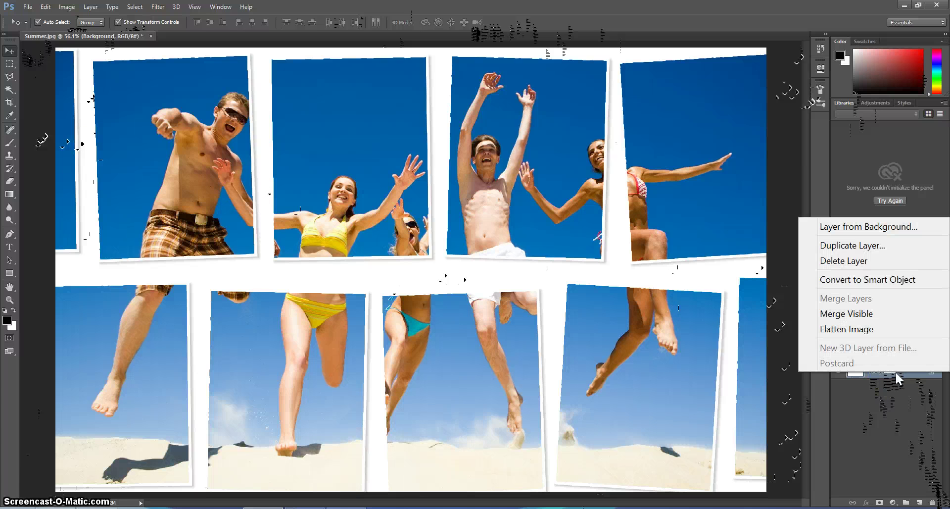
pyautogui.click(917, 373)
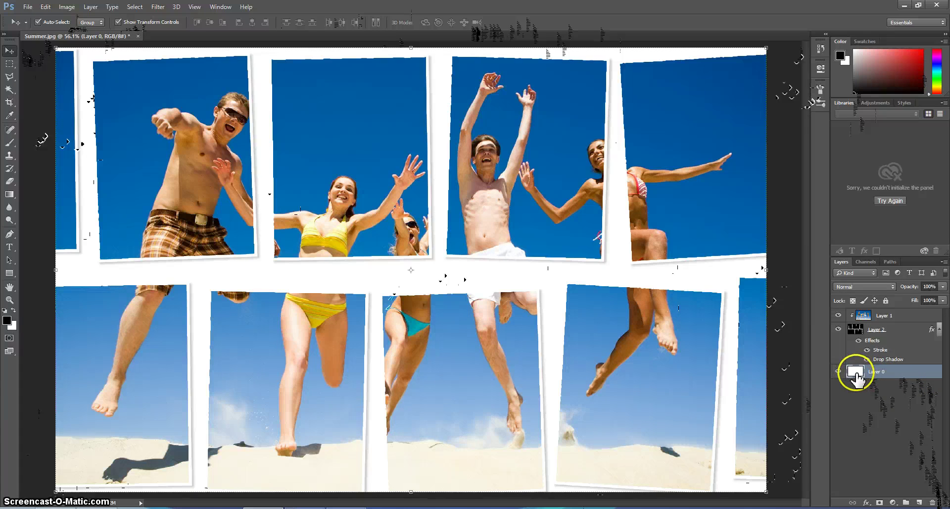
# Add a Gradient Overlay to Layer 0 using the Blue, Red, Yellow preset
pyautogui.doubleClick(856, 378)
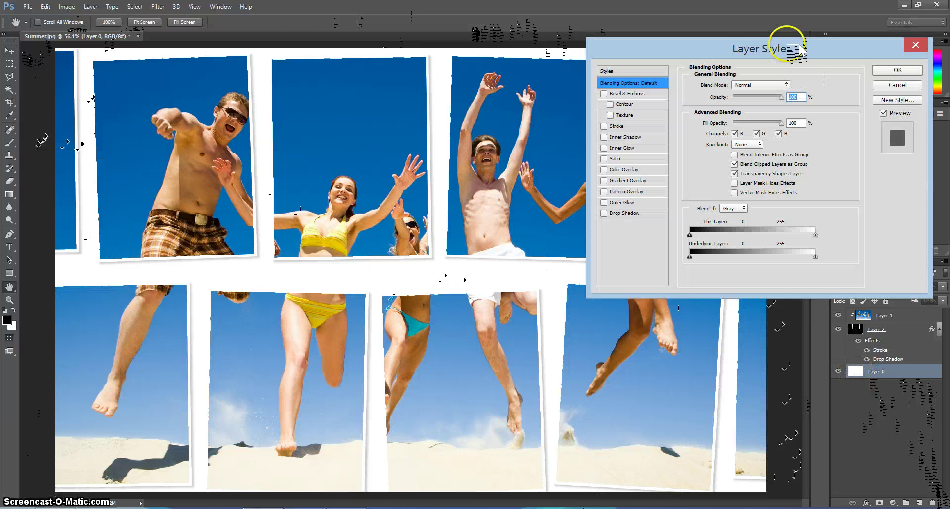
pyautogui.moveTo(807, 44); pyautogui.dragTo(756, 56)
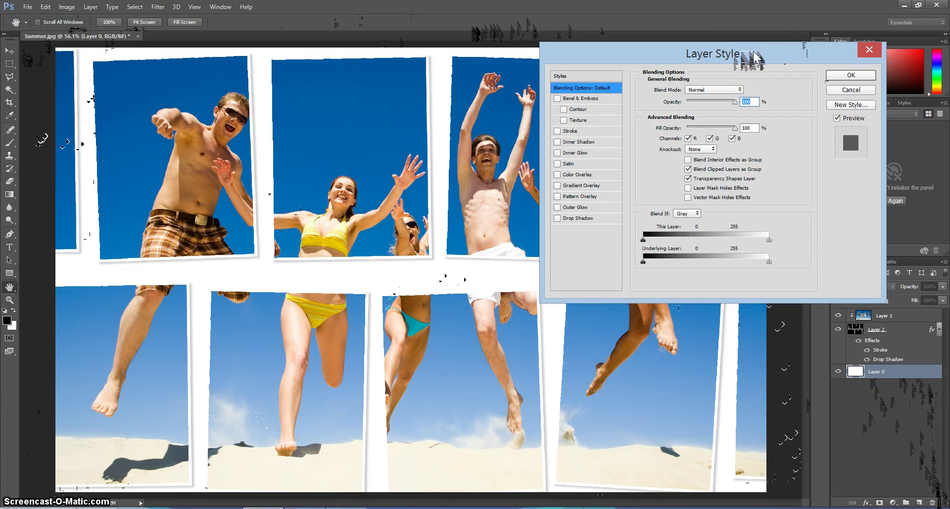
pyautogui.click(604, 187)
pyautogui.moveTo(656, 64); pyautogui.dragTo(737, 62)
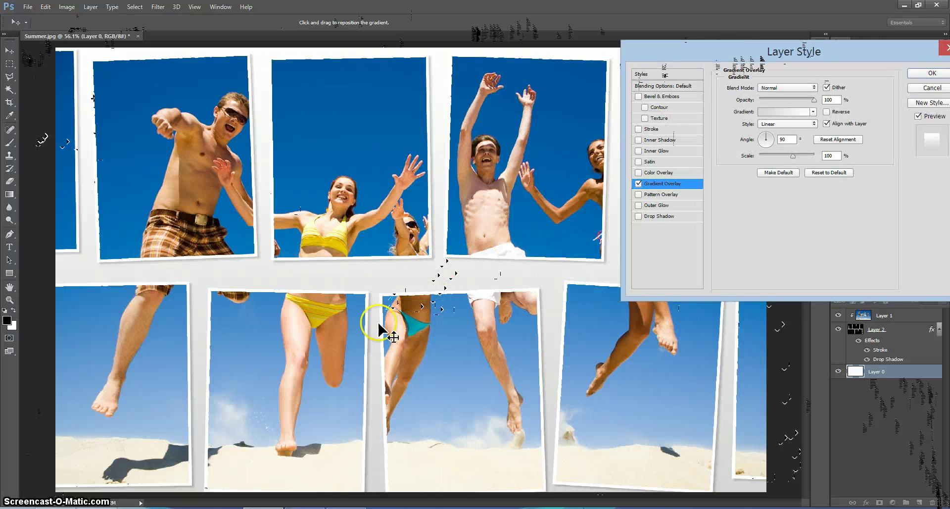
pyautogui.click(813, 112)
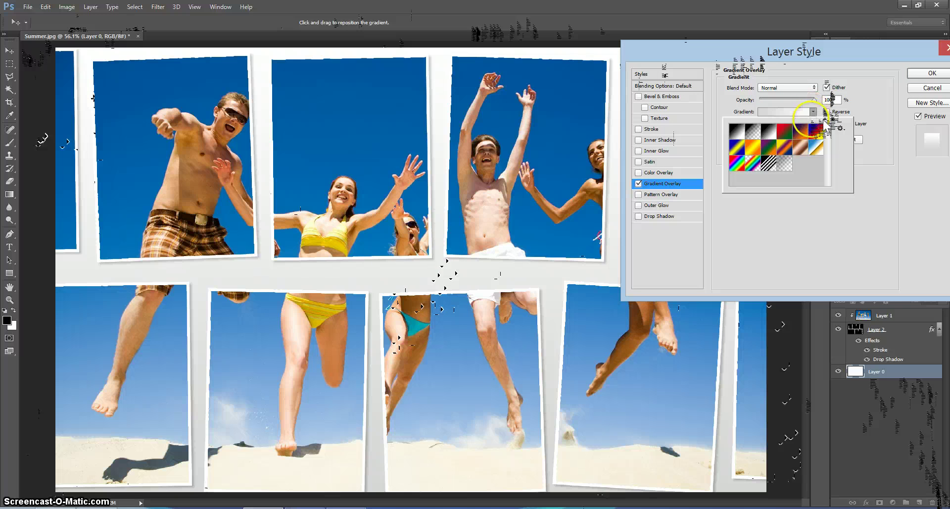
pyautogui.click(816, 132)
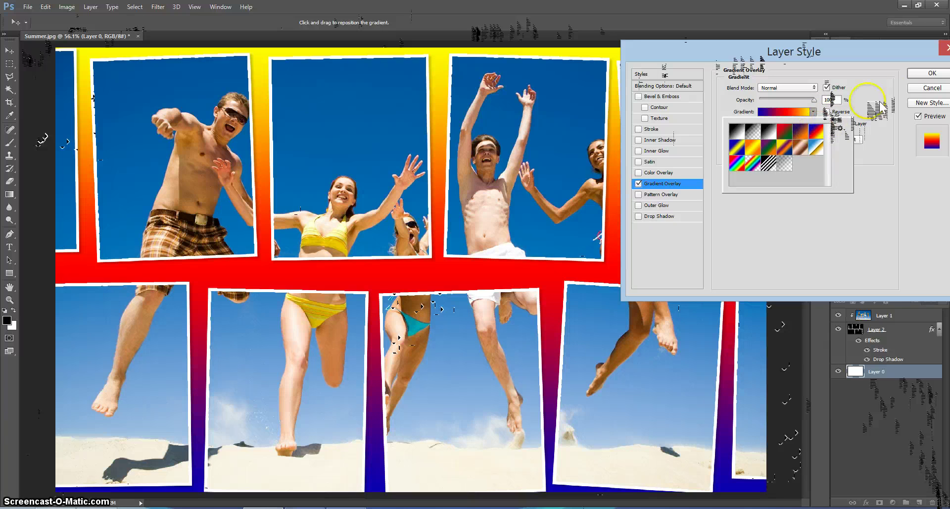
pyautogui.click(899, 88)
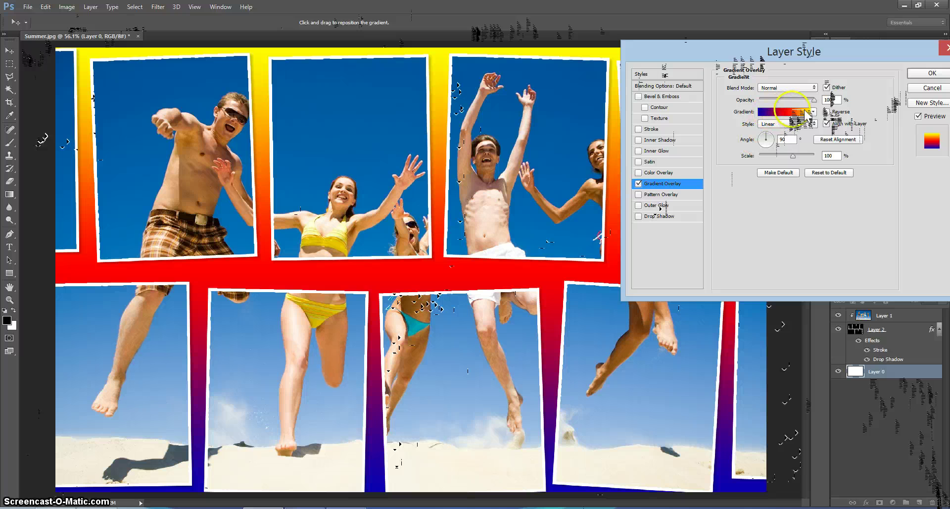
# Change the gradient's left colour stop to a light sky blue
pyautogui.click(796, 116)
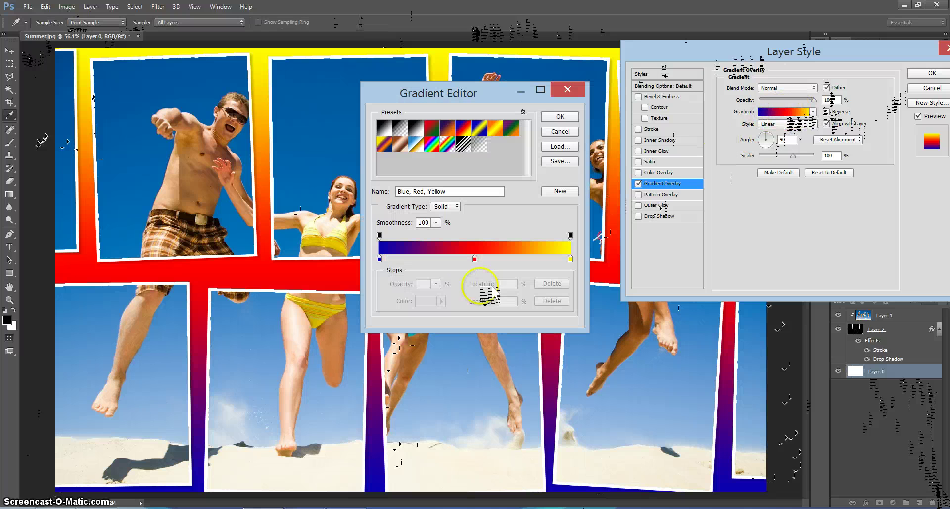
pyautogui.click(379, 259)
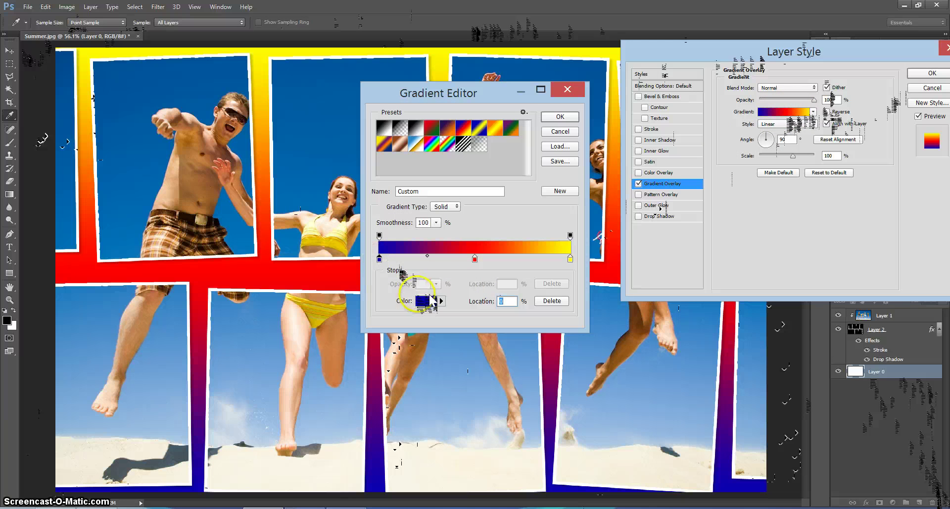
pyautogui.click(439, 301)
pyautogui.click(424, 302)
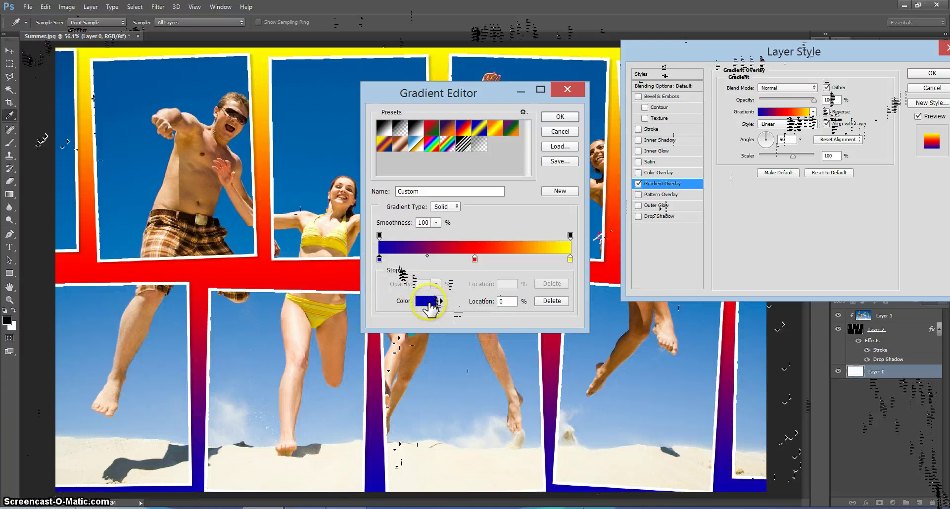
pyautogui.click(424, 302)
pyautogui.click(489, 193)
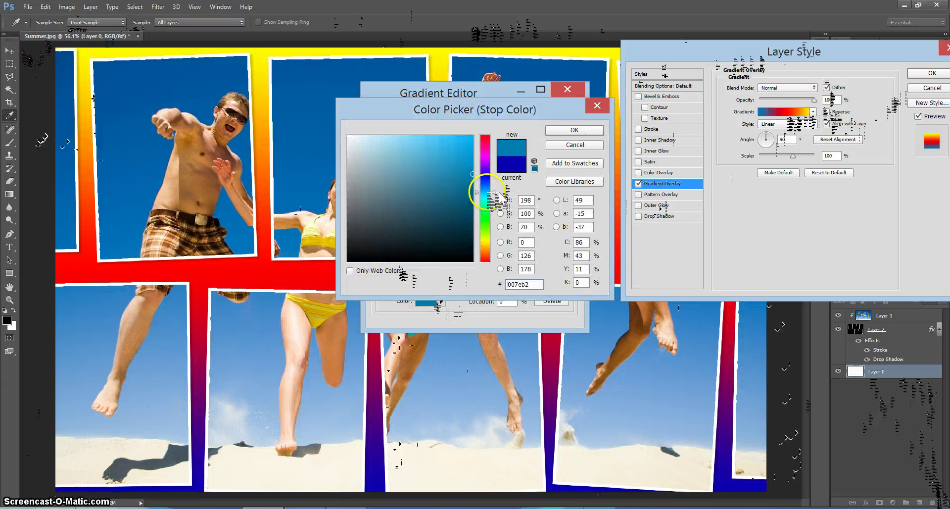
pyautogui.click(407, 135)
pyautogui.click(574, 130)
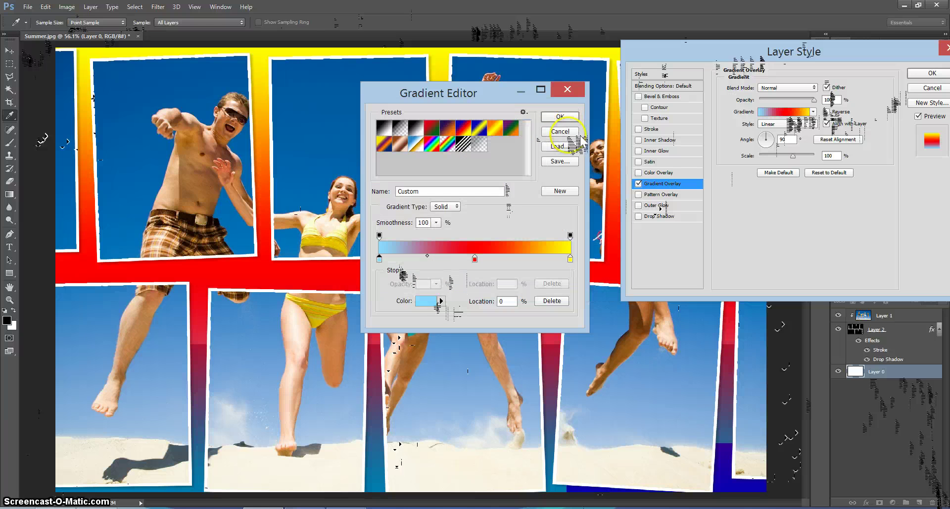
# Change the middle colour stop to a light pink (ffd4fb)
pyautogui.click(475, 258)
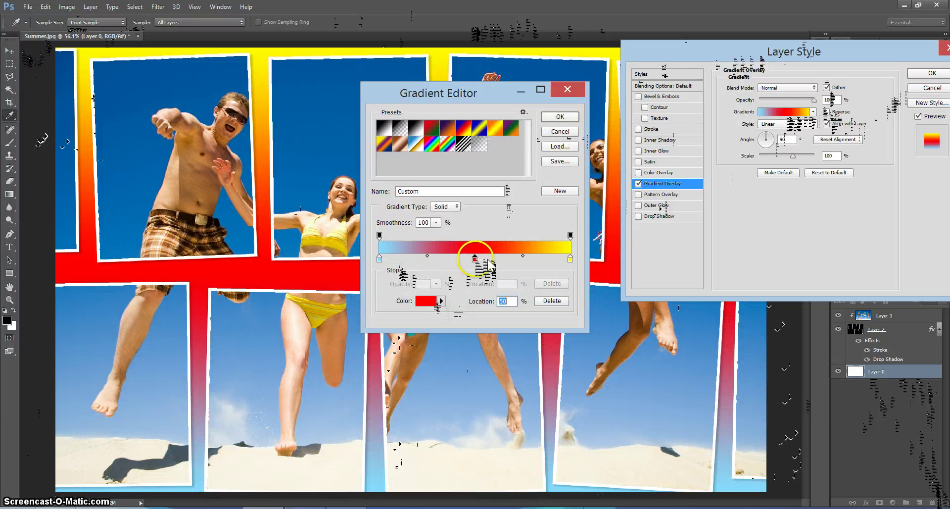
pyautogui.click(427, 301)
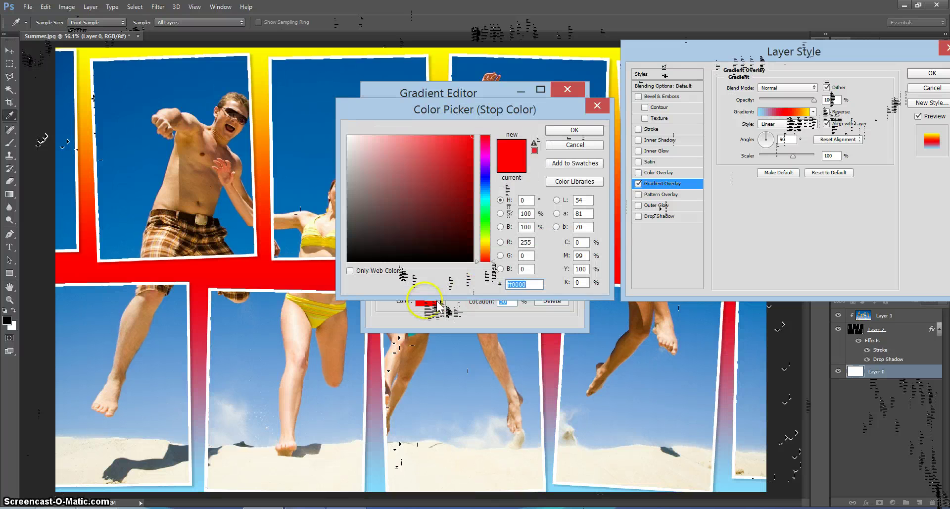
pyautogui.click(485, 155)
pyautogui.click(408, 154)
pyautogui.moveTo(408, 154); pyautogui.dragTo(386, 138)
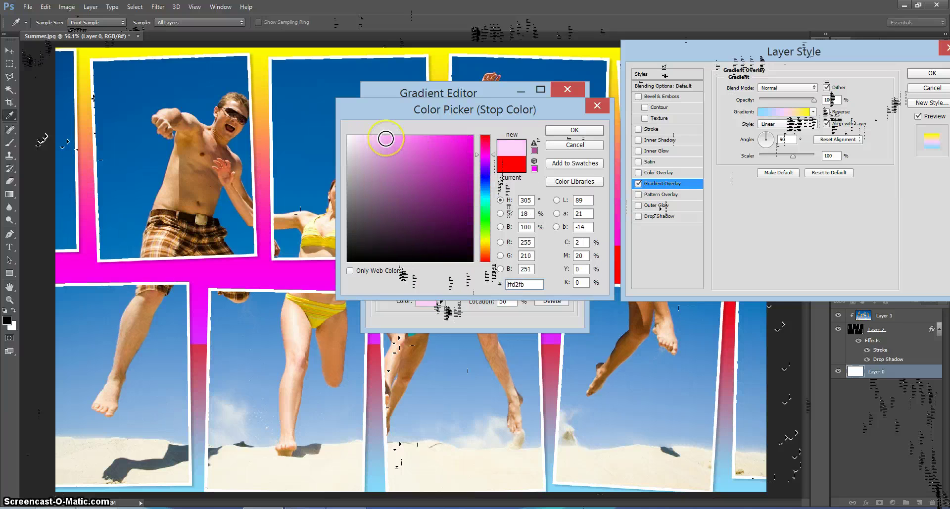
pyautogui.click(574, 129)
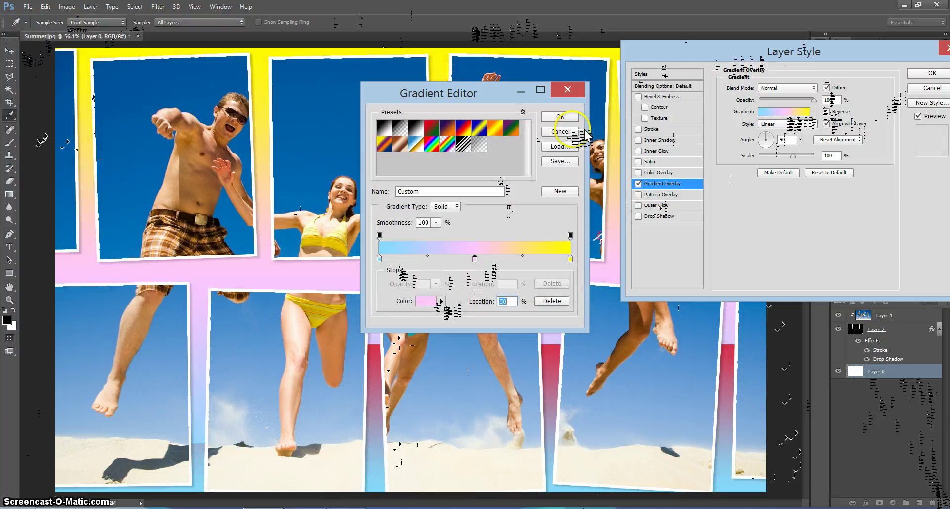
# Set the right stop to pale yellow and apply the edited pastel gradient
pyautogui.click(570, 258)
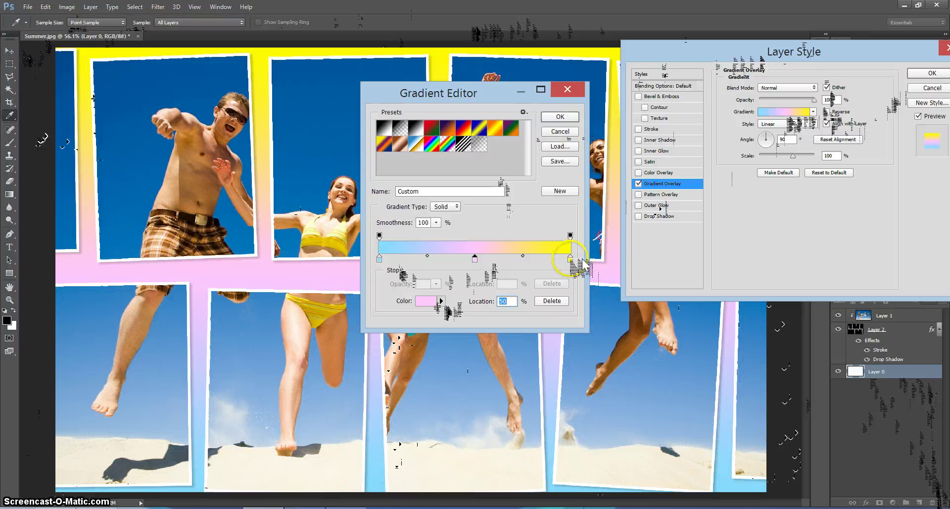
pyautogui.click(427, 301)
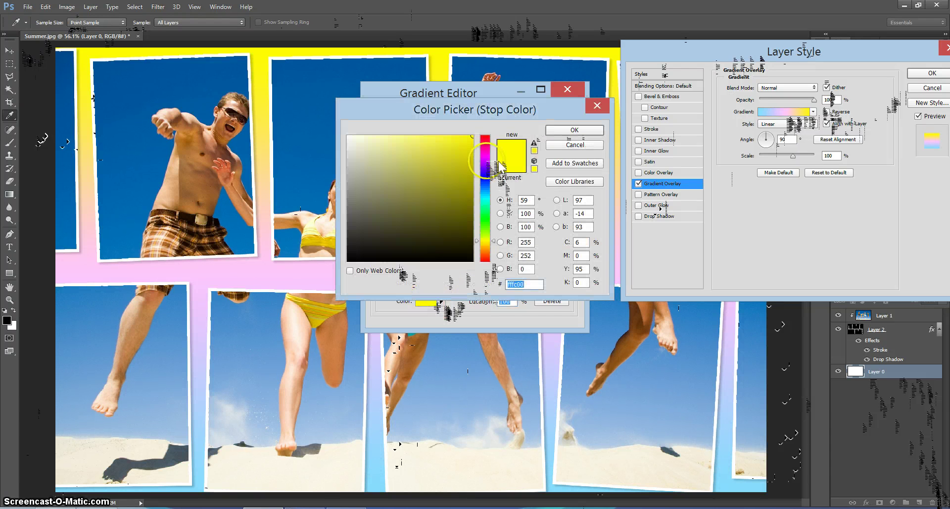
pyautogui.click(424, 137)
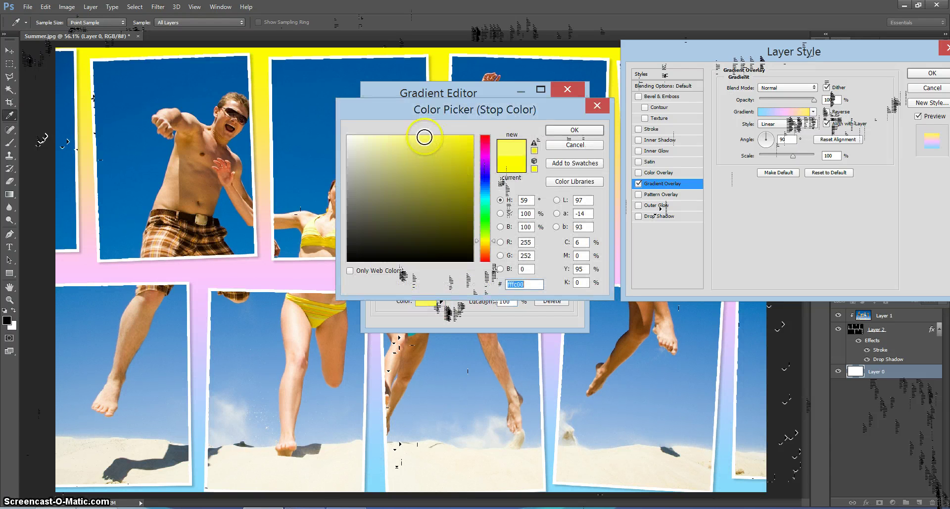
pyautogui.click(574, 130)
pyautogui.click(560, 117)
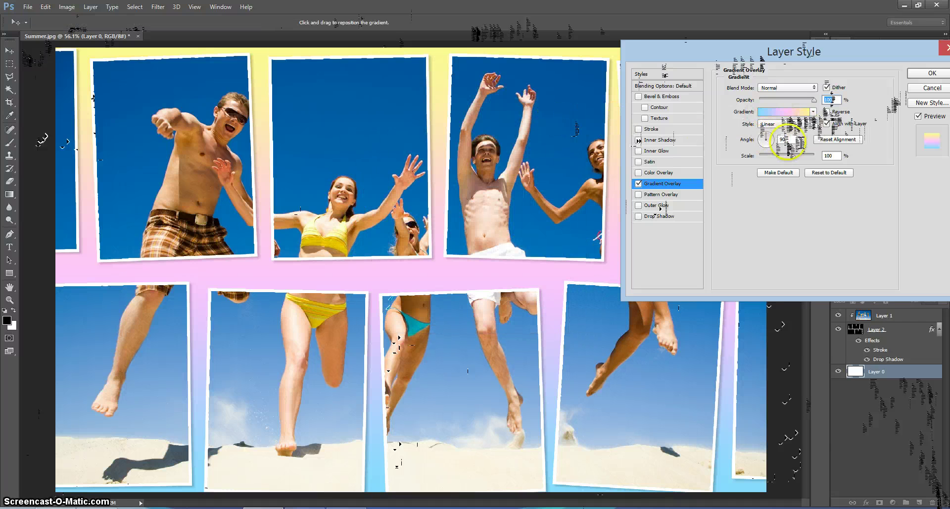
# After testing Radial and Angle styles, apply the overlay as Linear at 120°
pyautogui.click(794, 125)
pyautogui.click(792, 138)
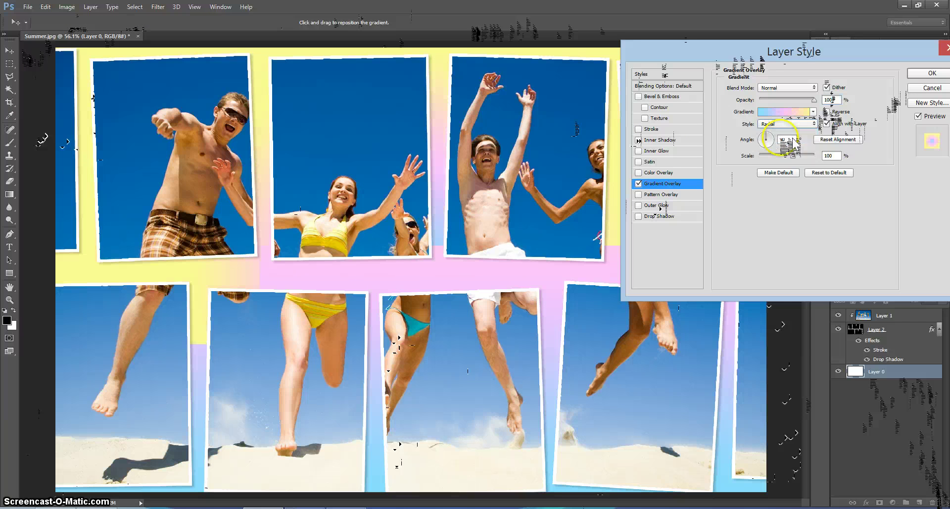
pyautogui.click(791, 144)
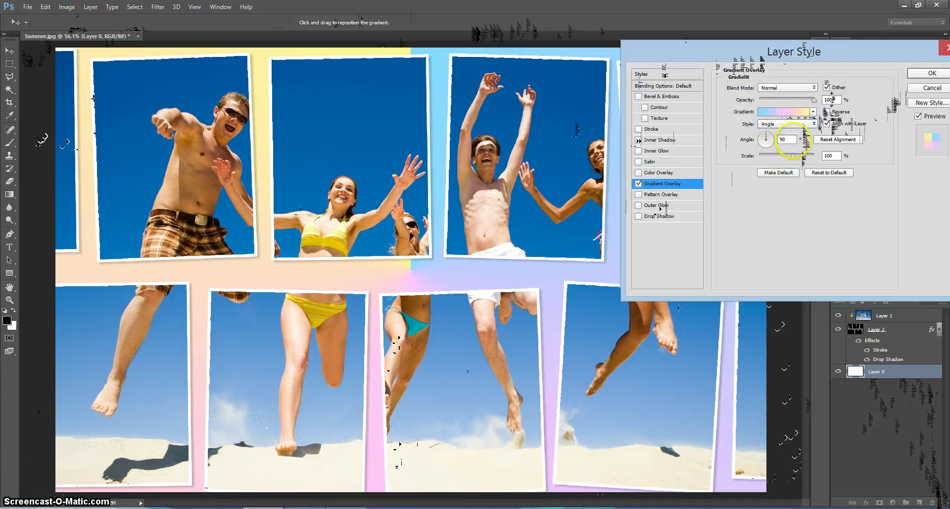
pyautogui.click(795, 115)
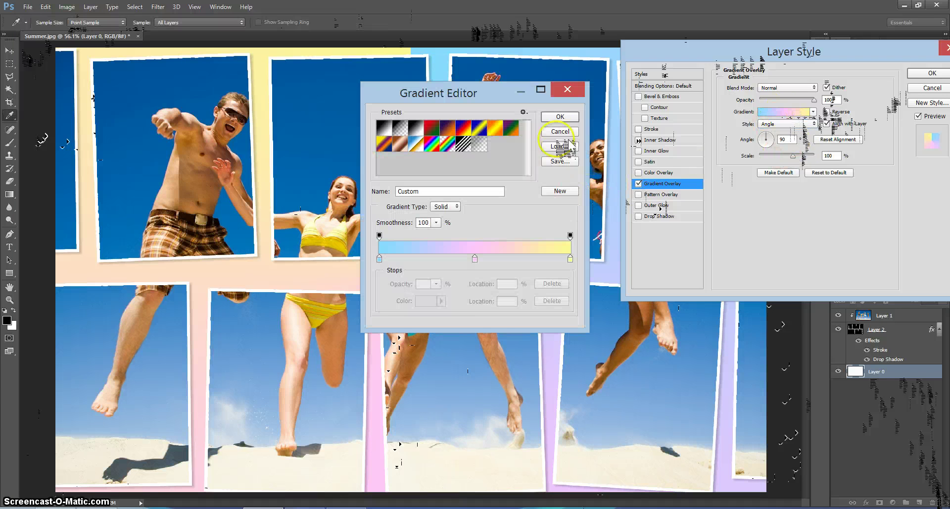
pyautogui.press('Escape')
pyautogui.click(787, 123)
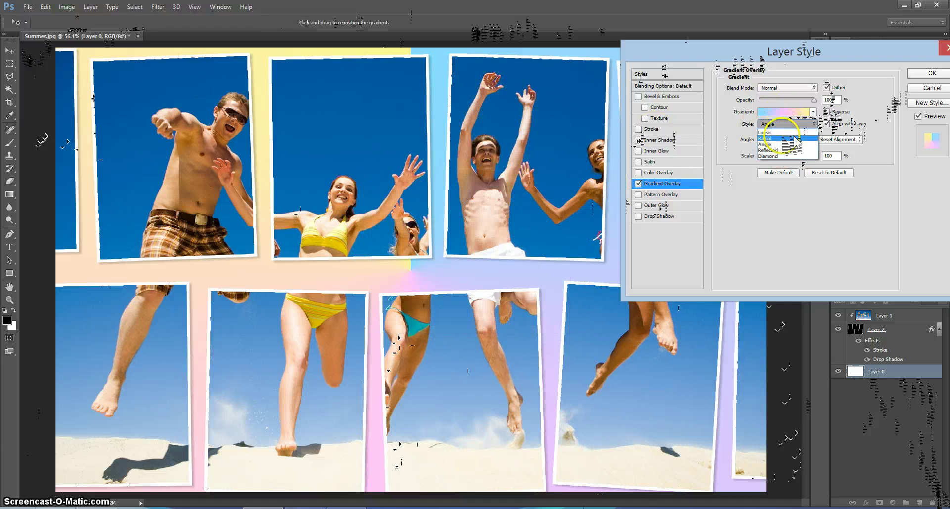
pyautogui.click(779, 132)
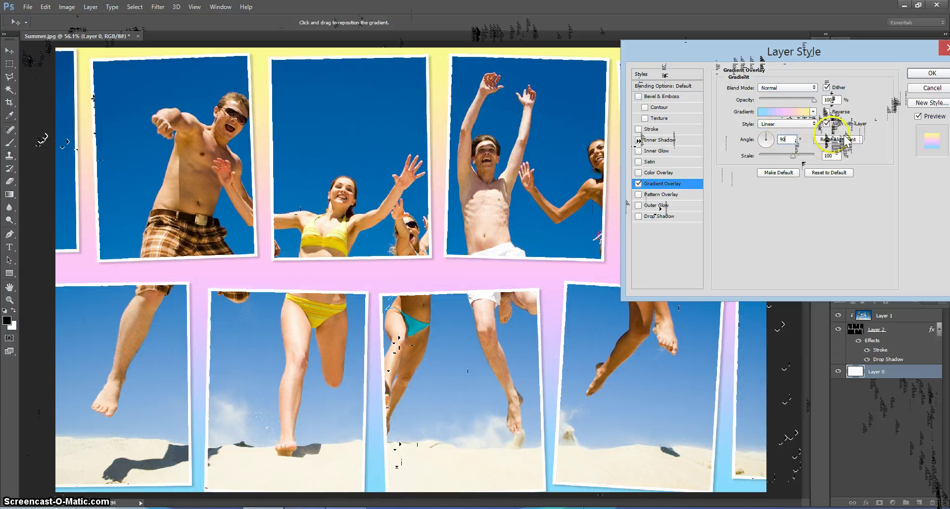
pyautogui.hotkey('shift', 'Up')
pyautogui.hotkey('shift', 'Up')
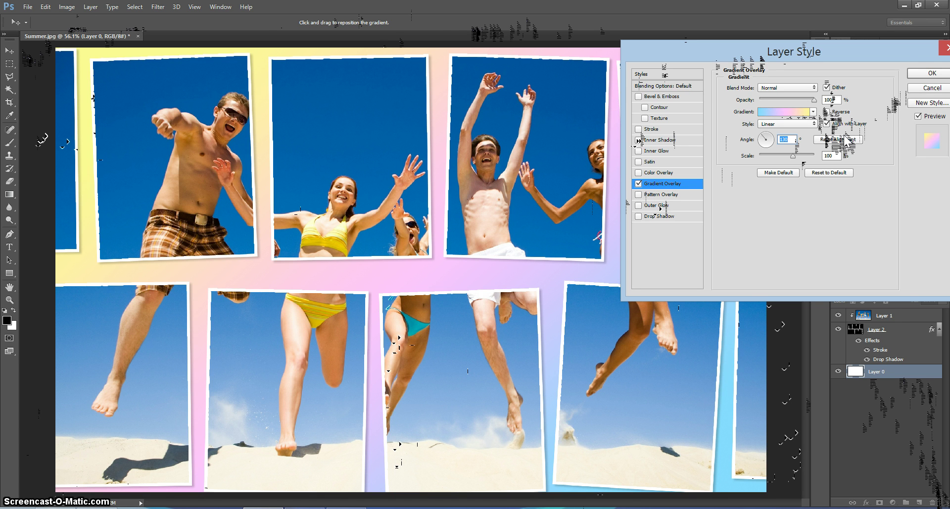
pyautogui.click(942, 88)
# Apply Layer 0's gradient overlay, deselect it, zoom out, and open Save for Web as JPEG quality 80
pyautogui.click(932, 73)
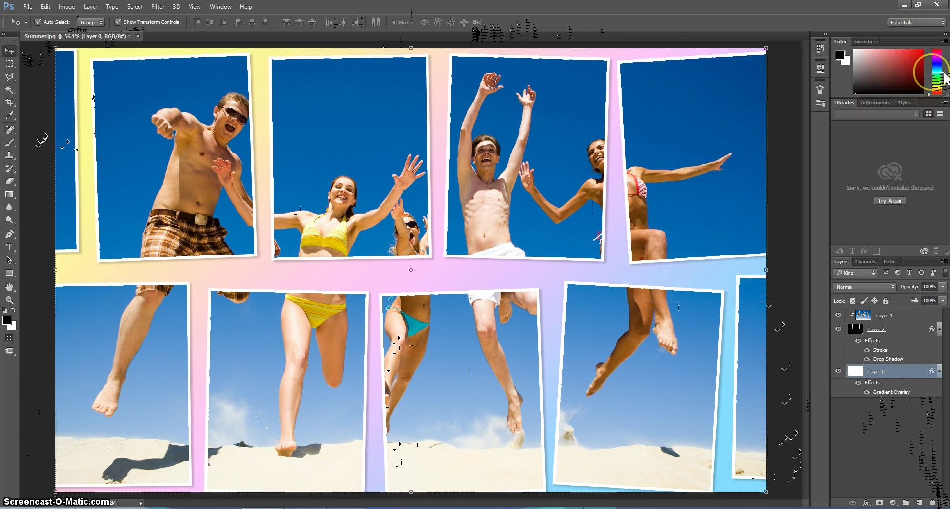
pyautogui.click(786, 79)
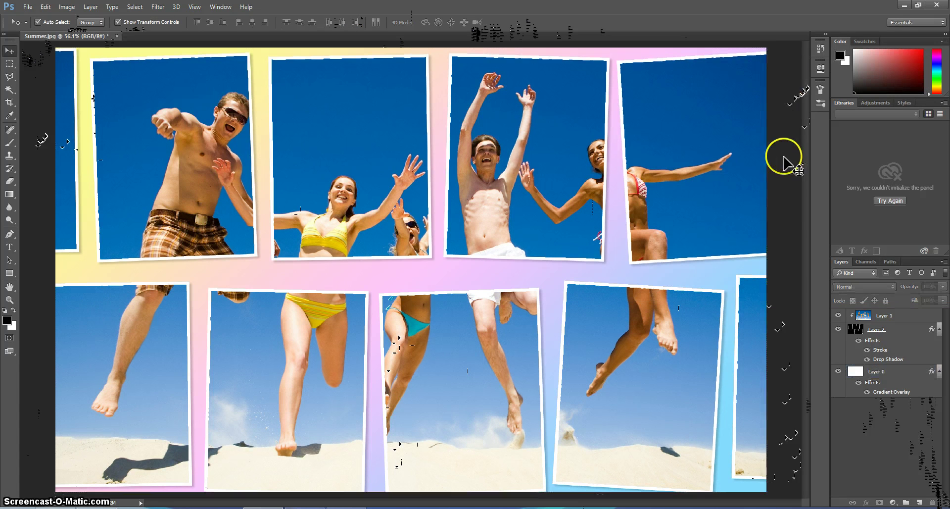
pyautogui.hotkey('ctrl', '-')
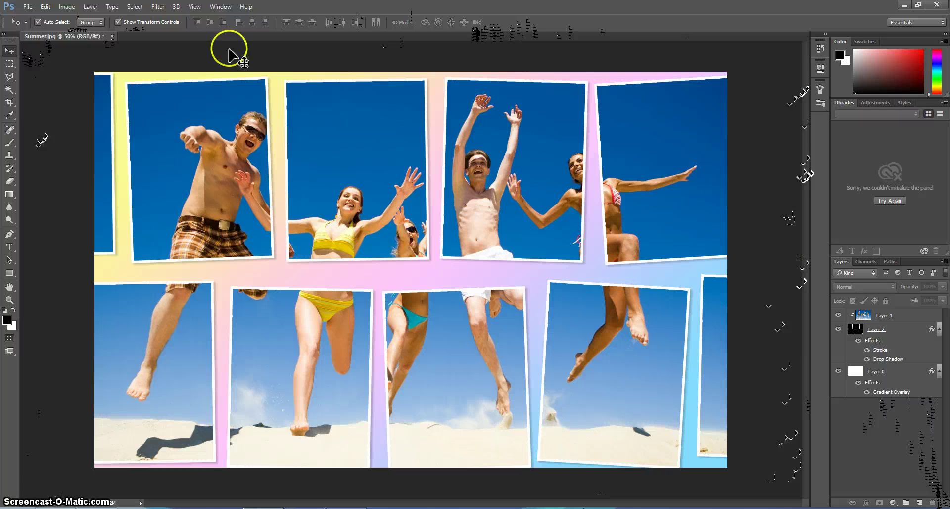
pyautogui.click(29, 6)
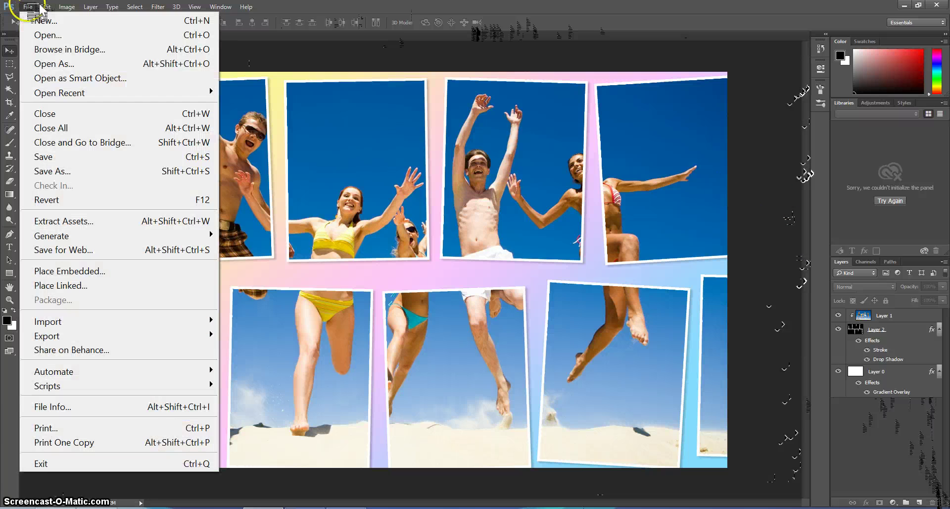
pyautogui.click(101, 249)
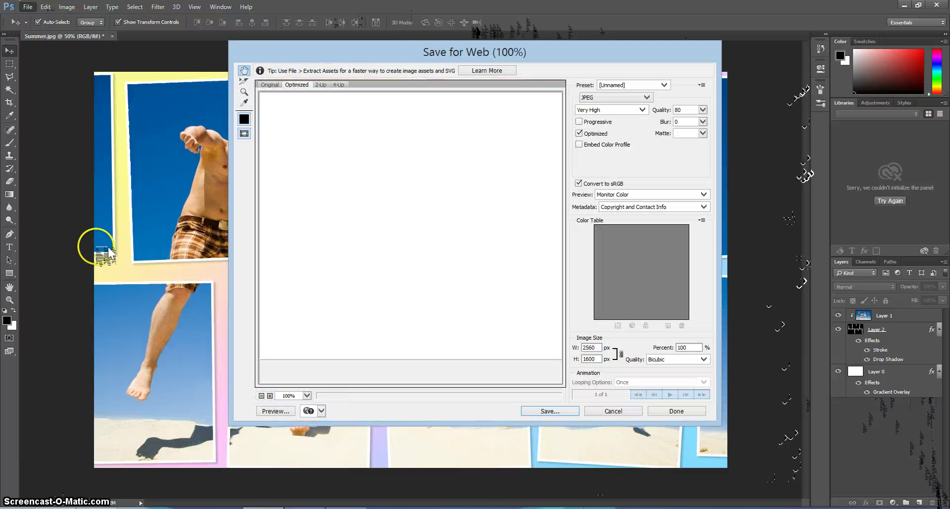